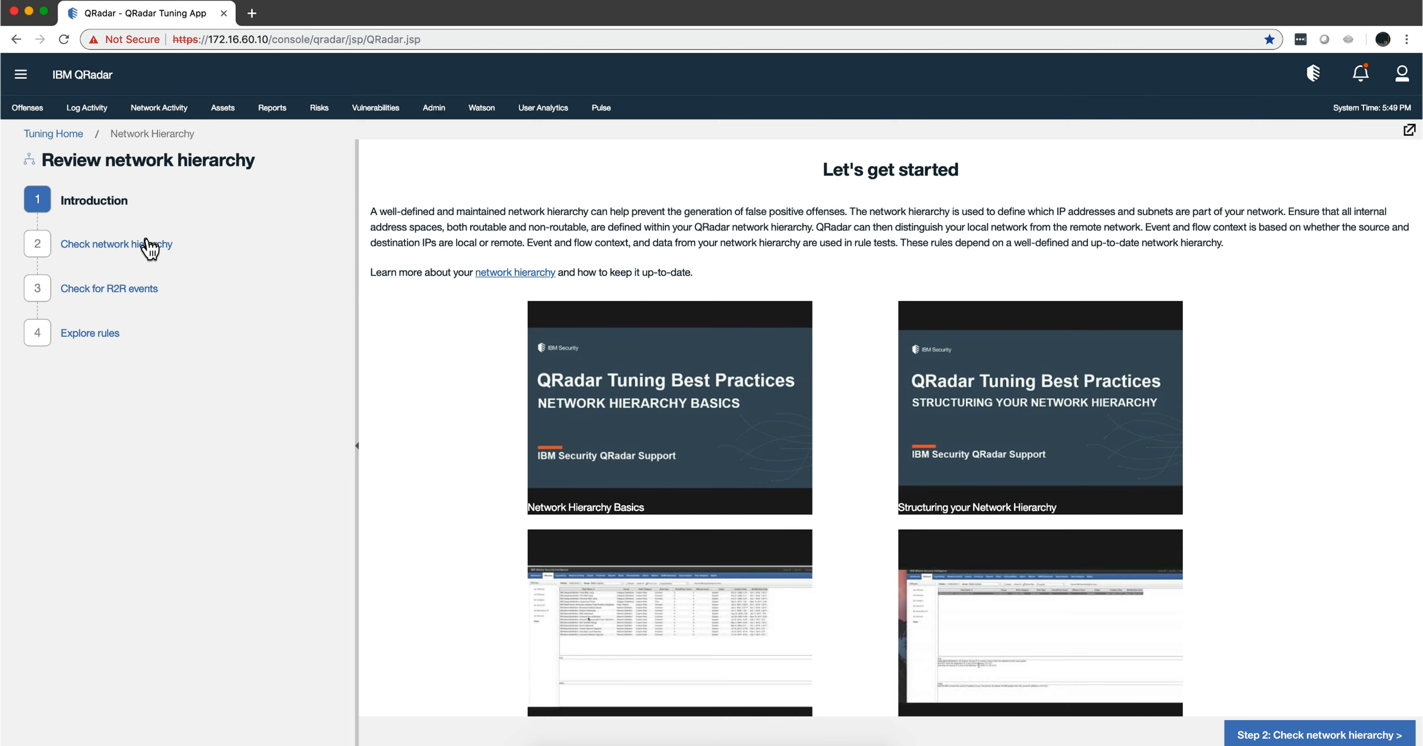
Check which network groups are updated, open the network hierarchy for review, and inspect the networks in the DMZ group.
left_click(126, 246)
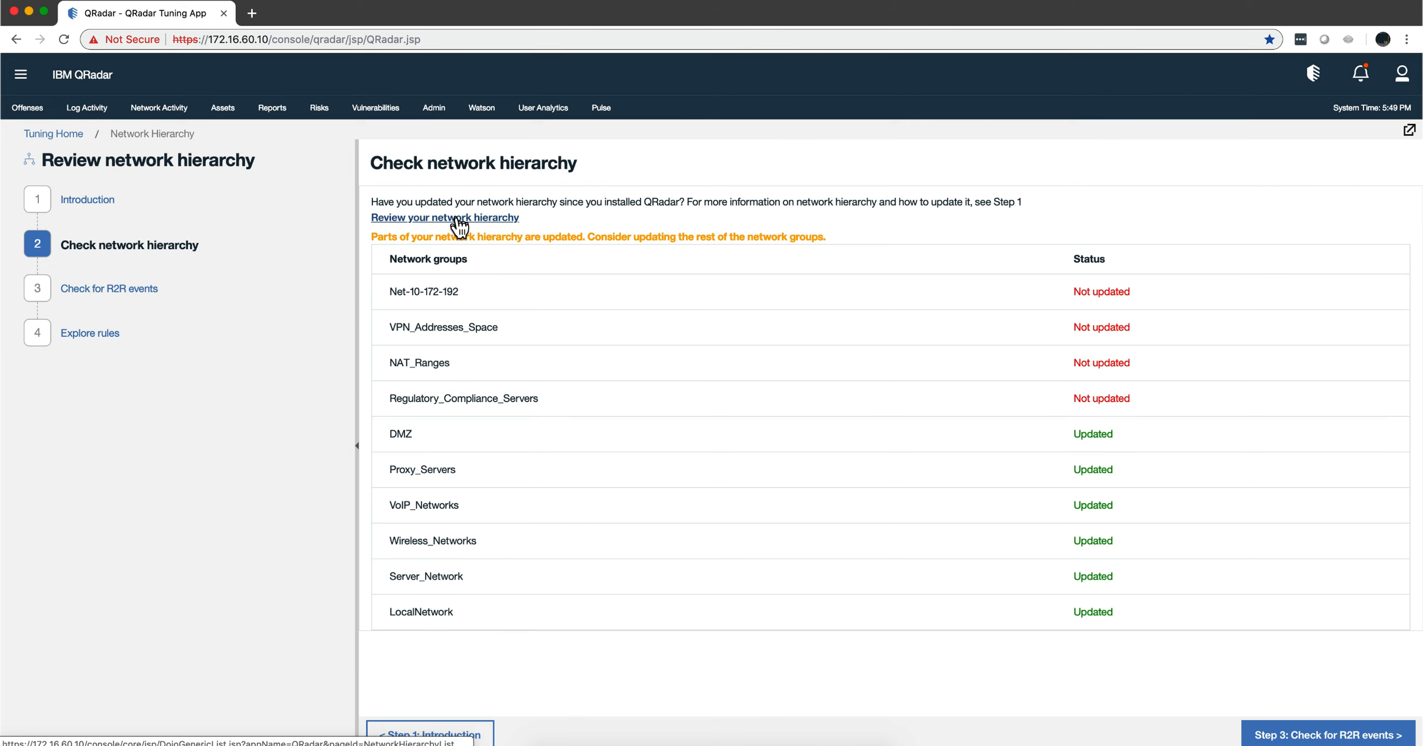
left_click(457, 218)
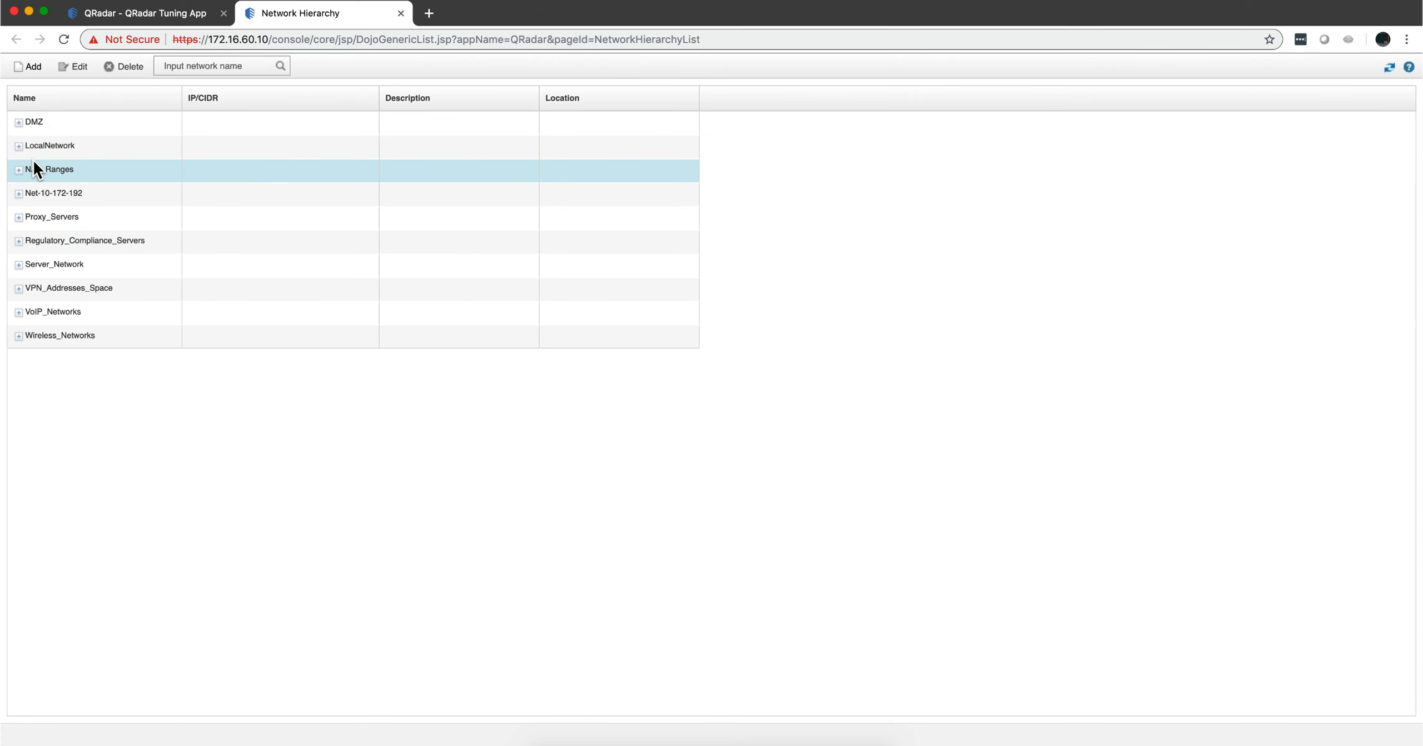
left_click(18, 123)
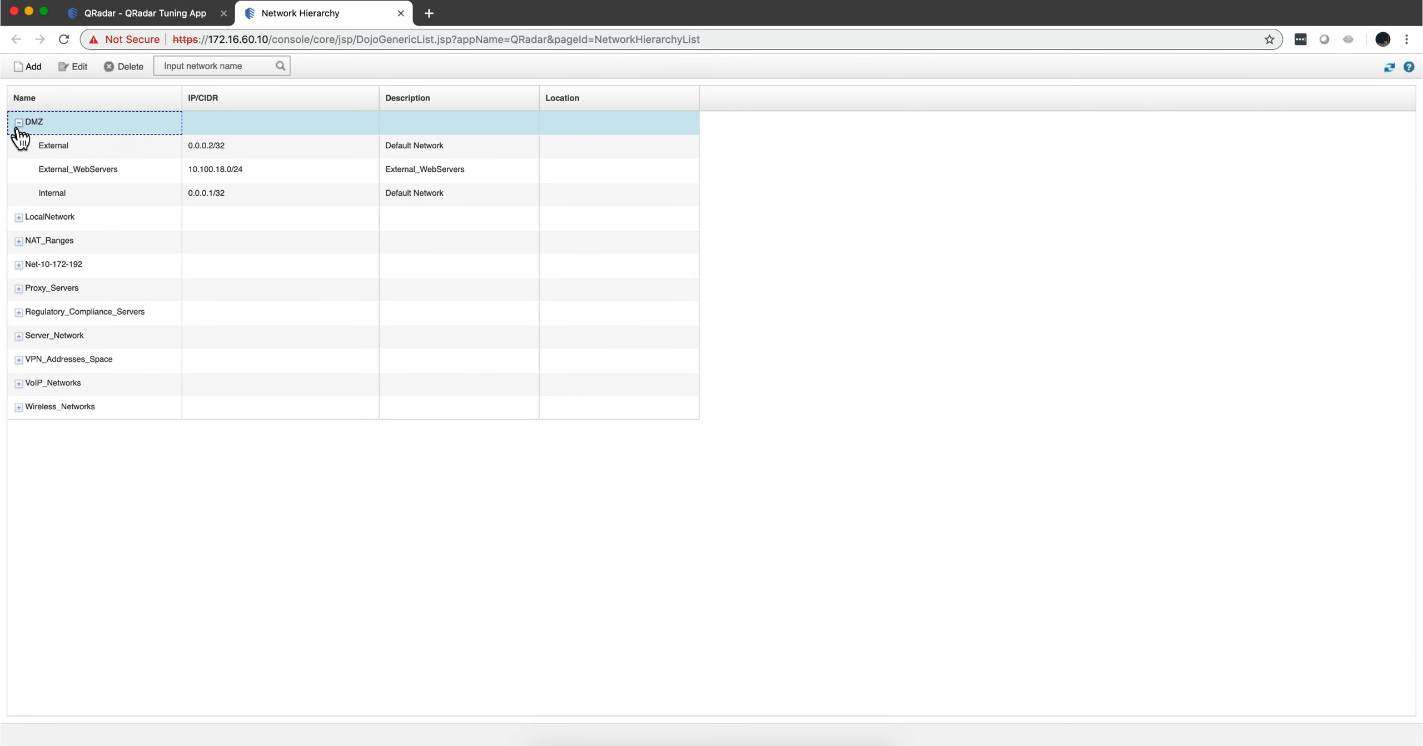
left_click(18, 123)
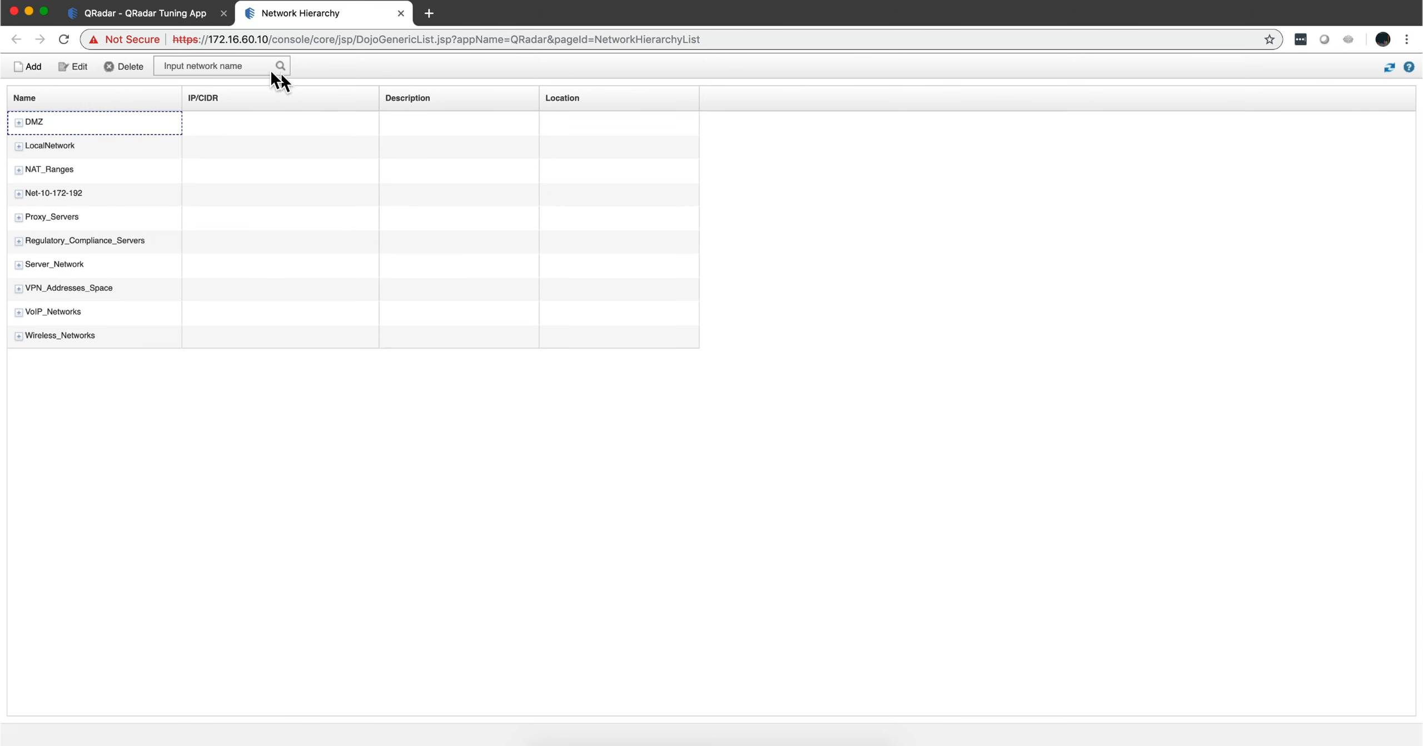
left_click(400, 13)
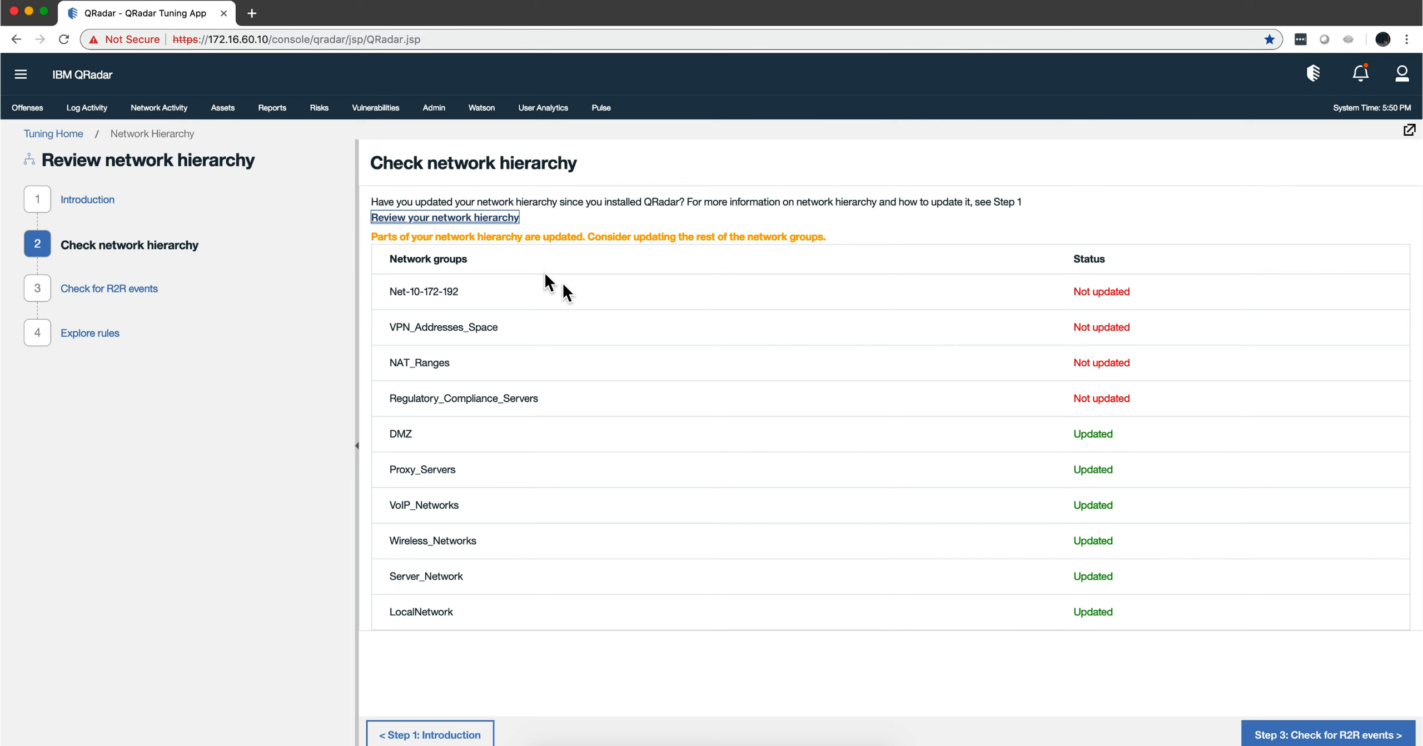
Search for R2R events with the start date set to 02/24/2019.
left_click(112, 289)
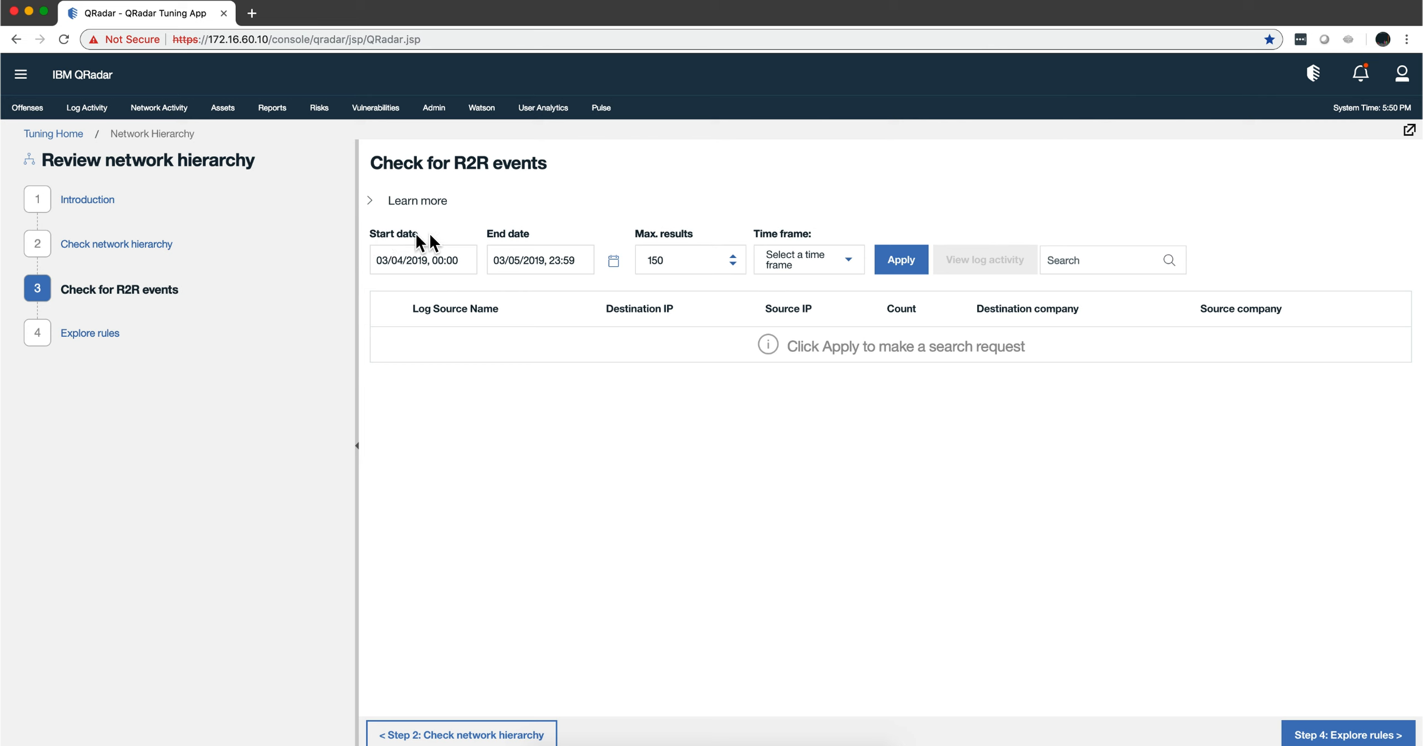
left_click(472, 263)
left_click(392, 301)
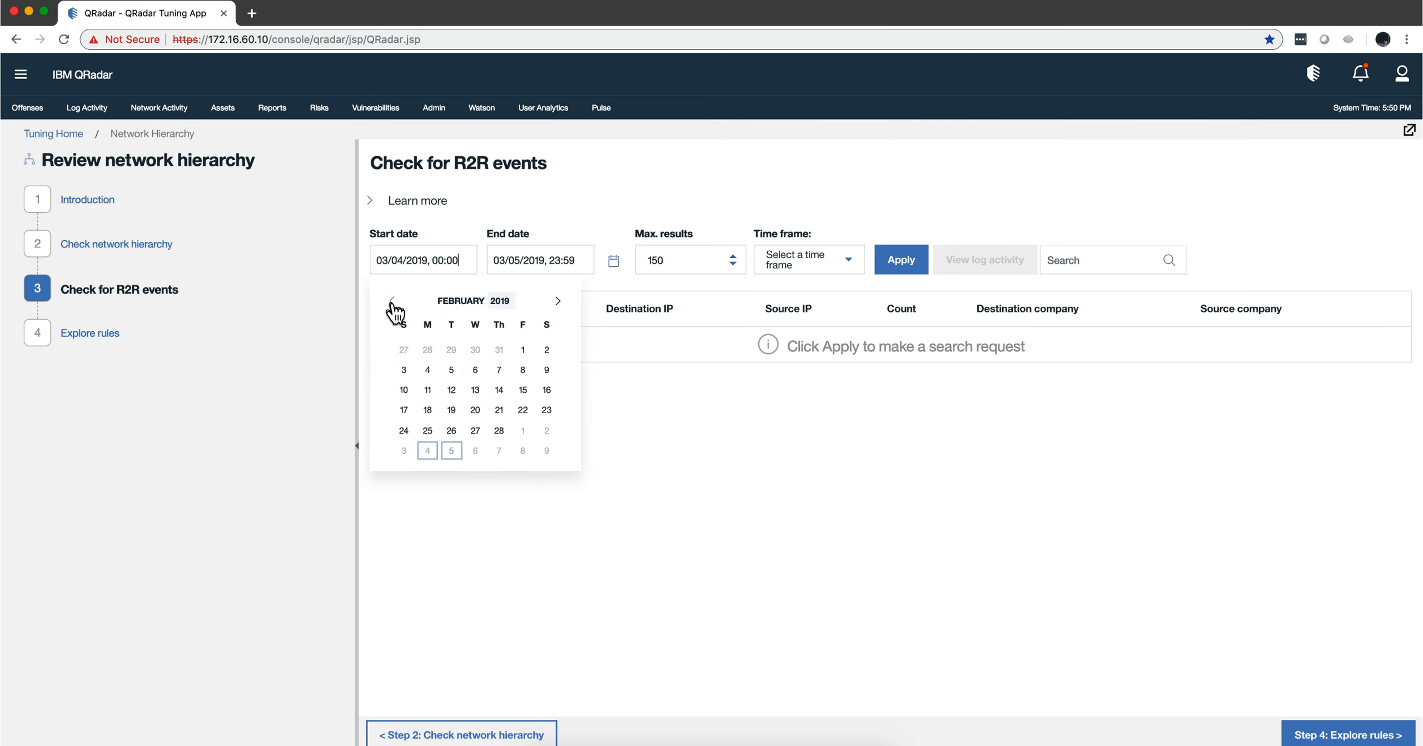
left_click(404, 431)
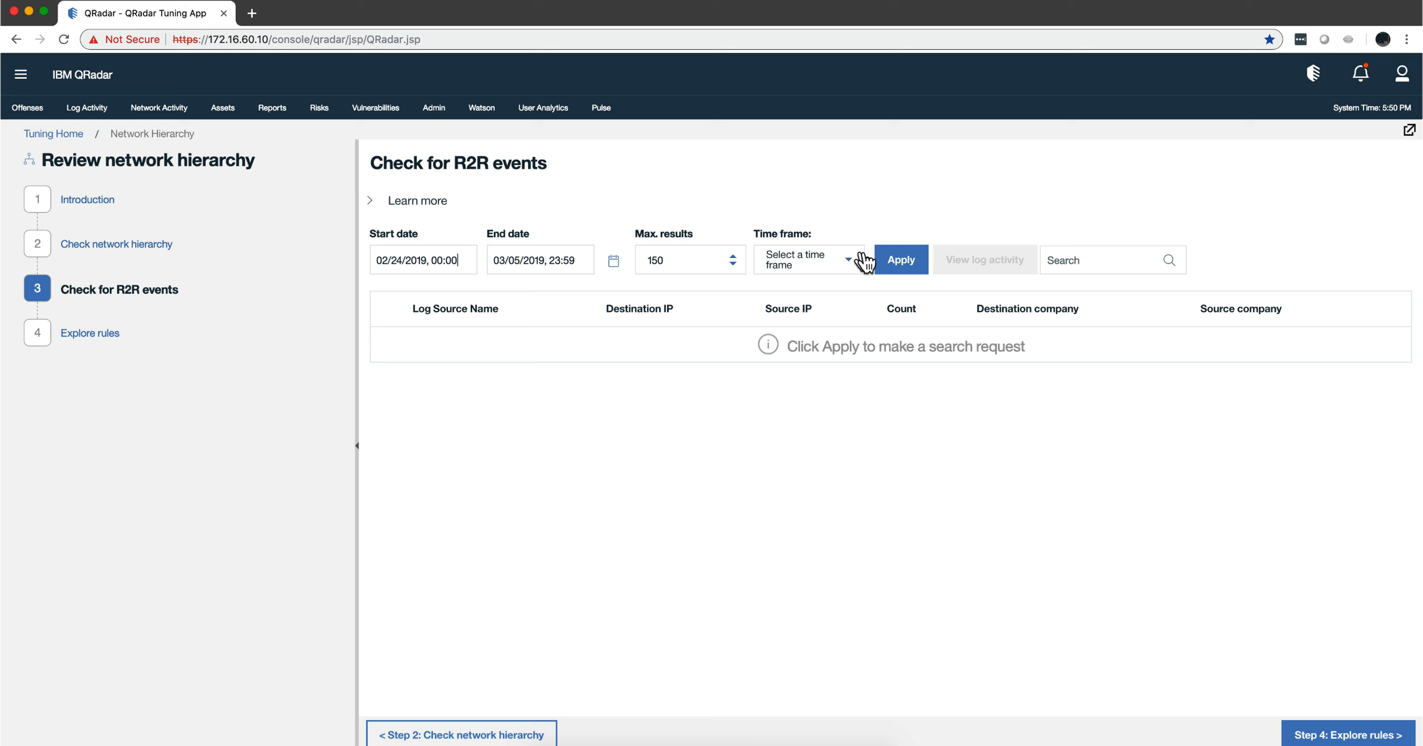
left_click(907, 264)
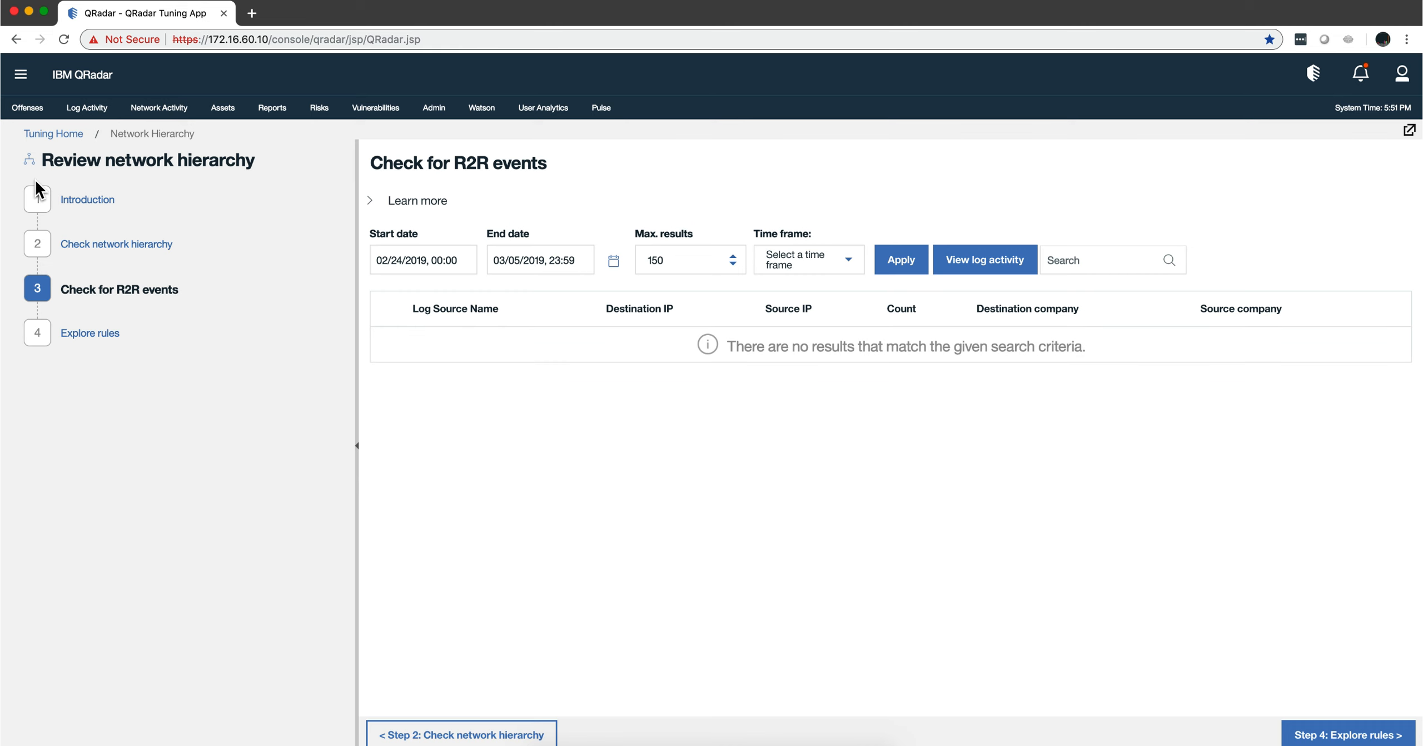
Delete the localhost network from the Server_Network group in the Admin console's network hierarchy and deploy the change.
left_click(433, 110)
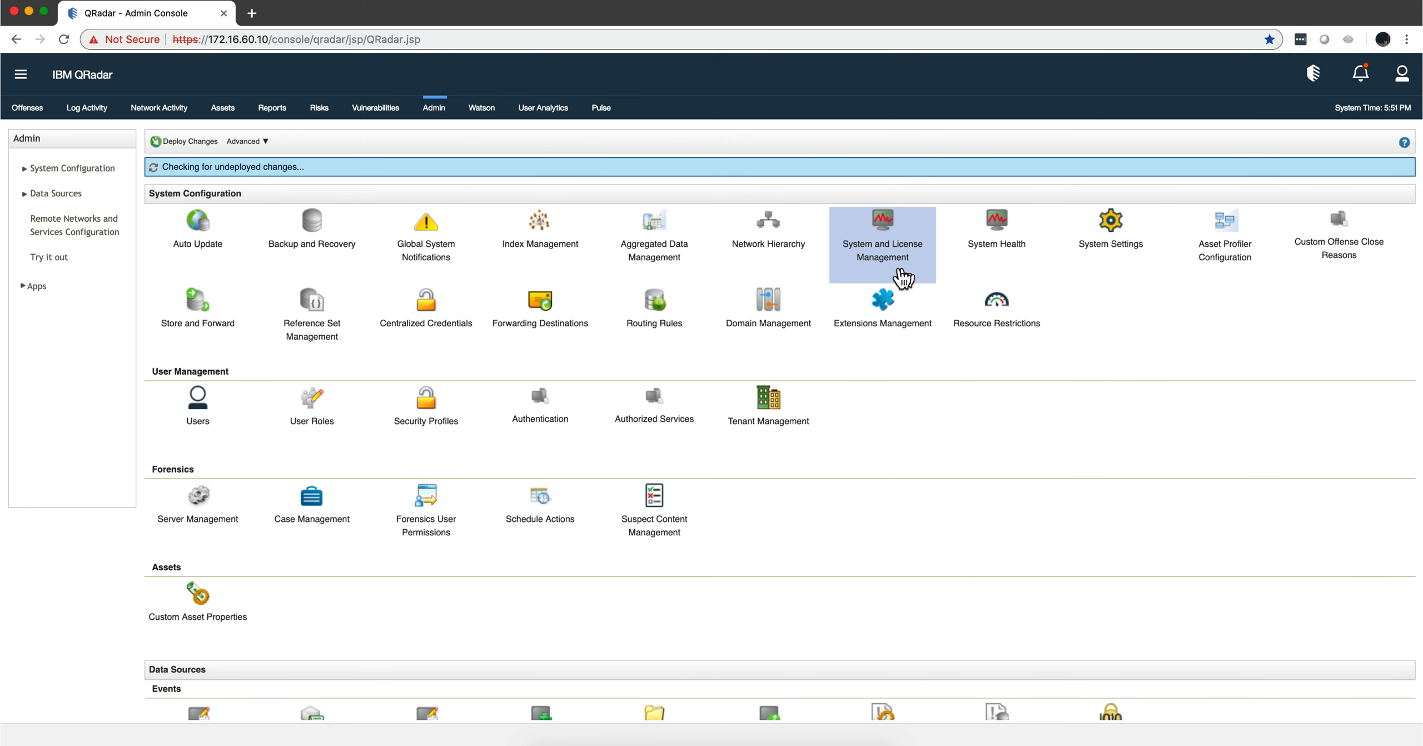
left_click(776, 238)
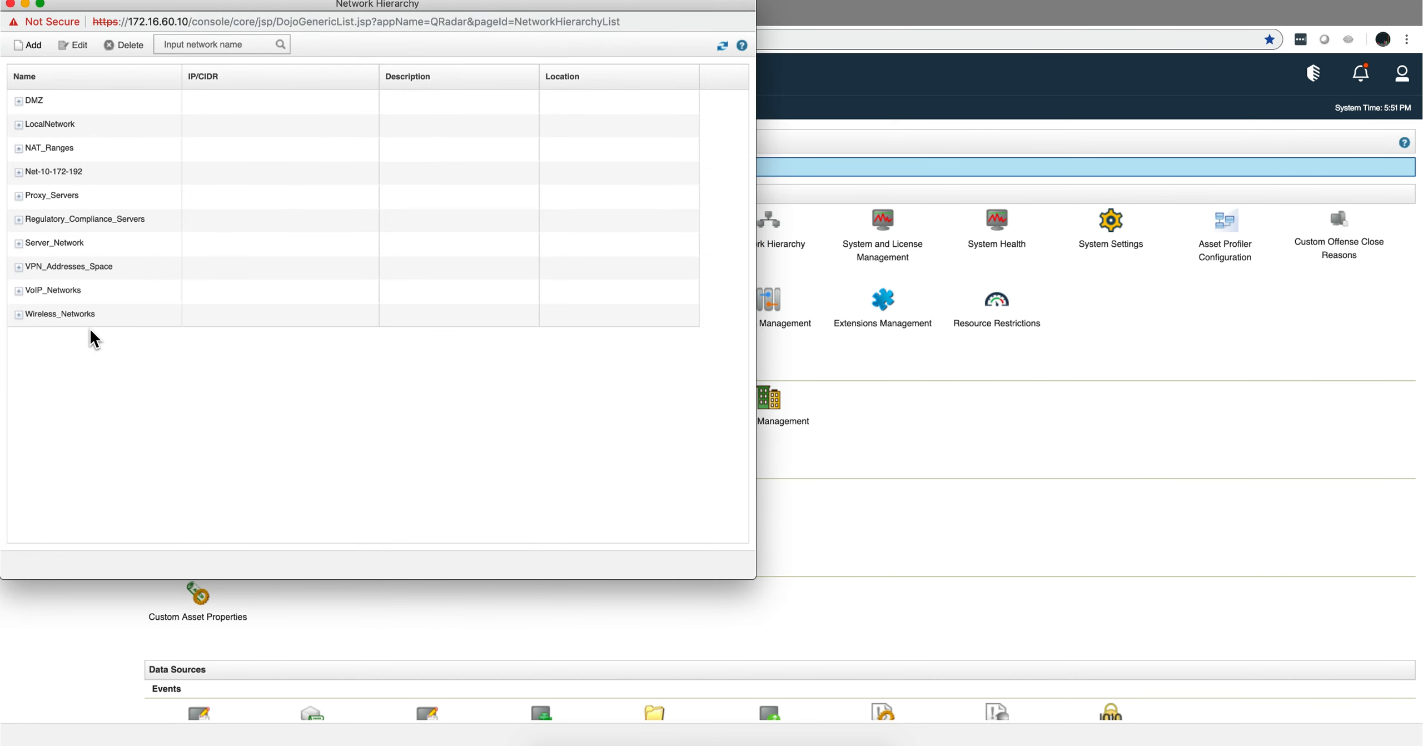
left_click(17, 245)
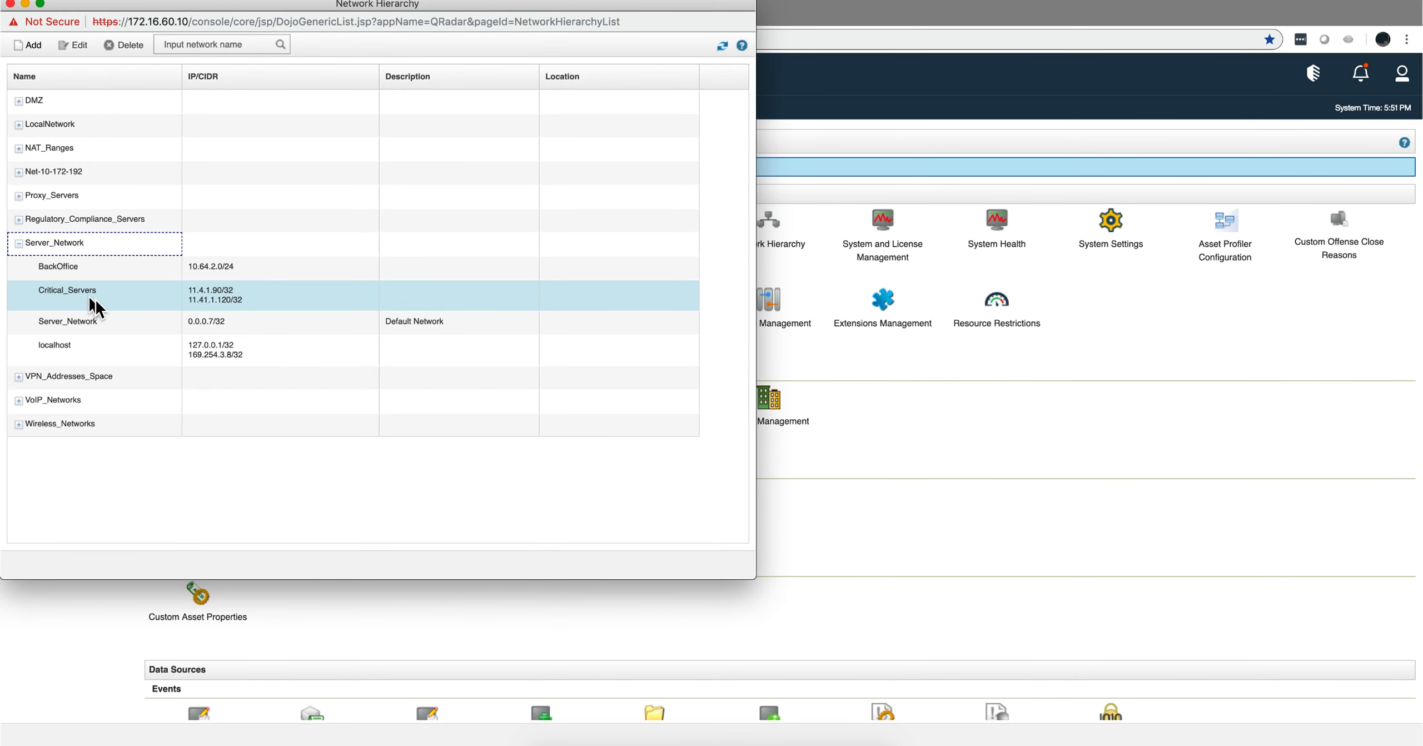
left_click(60, 345)
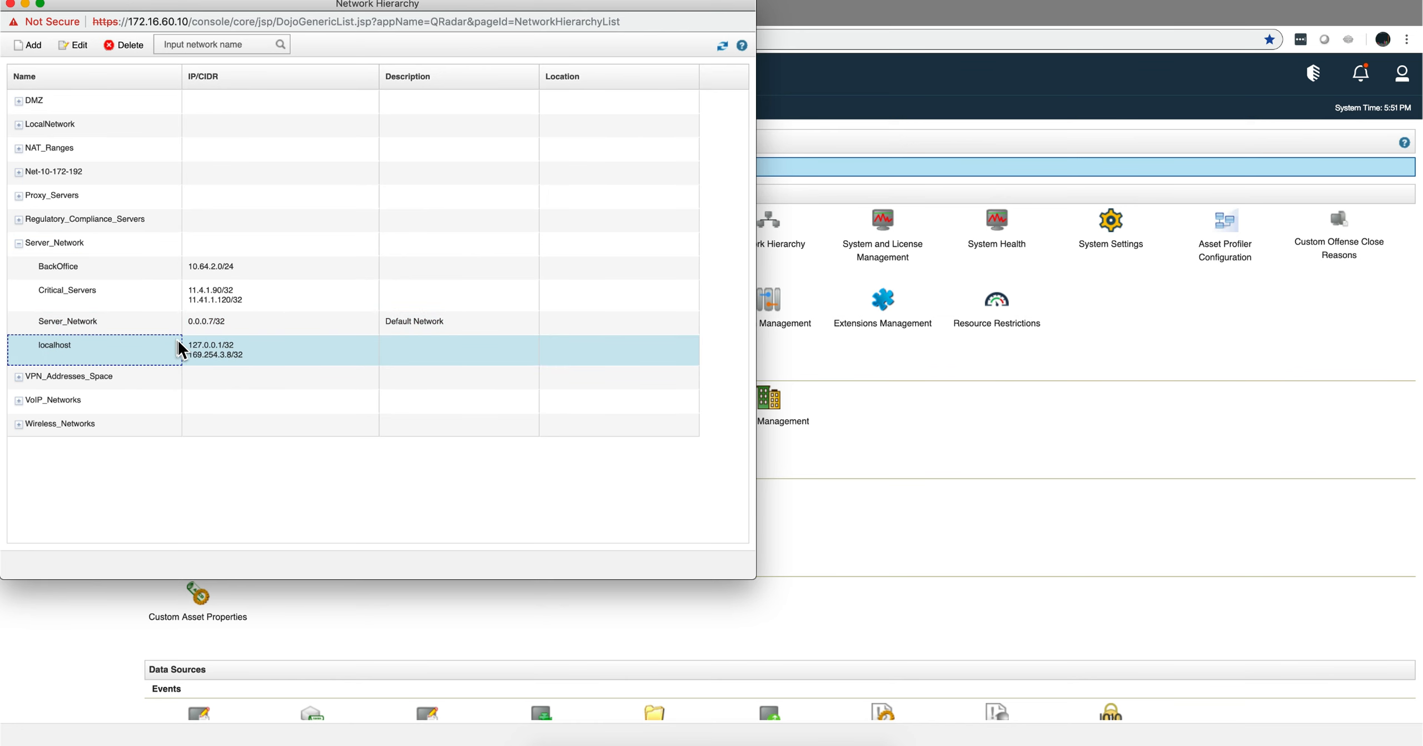
double_click(171, 355)
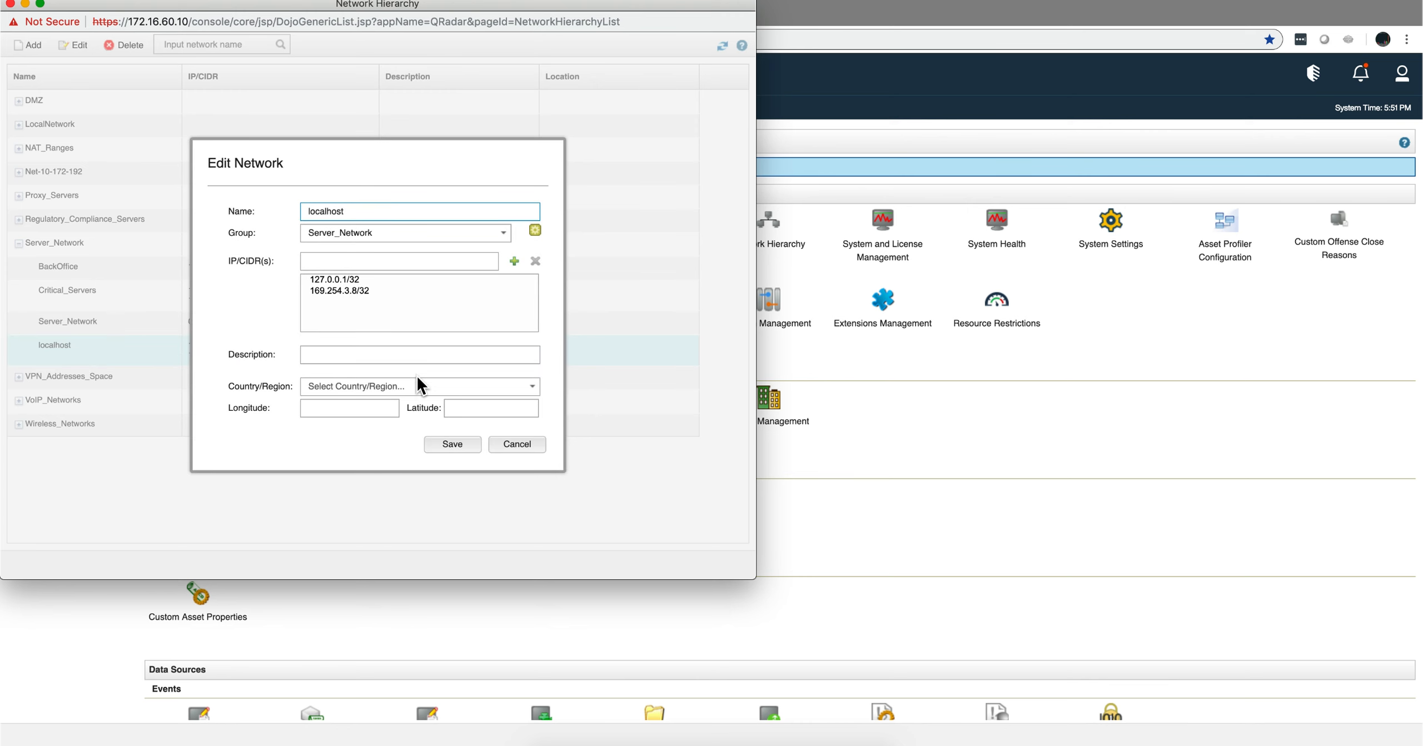
left_click(517, 445)
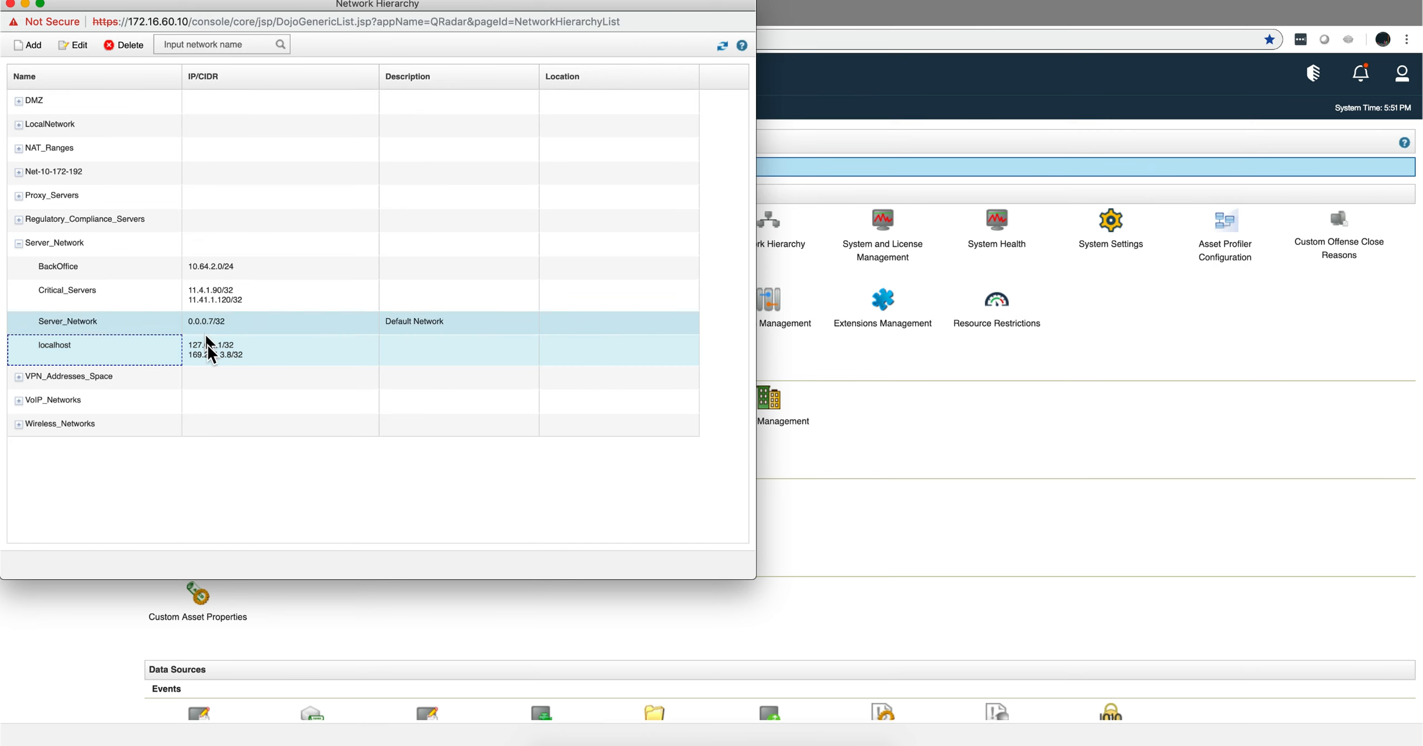
left_click(129, 44)
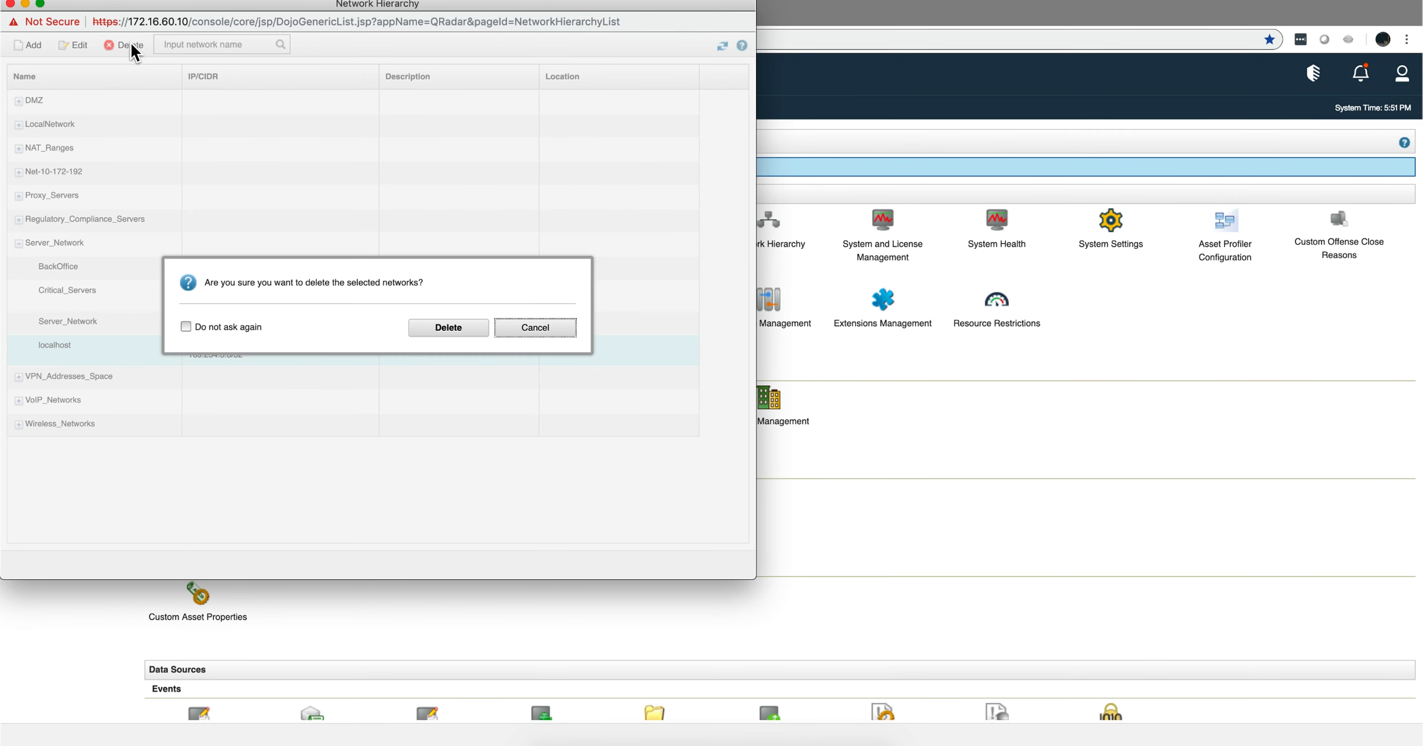
left_click(474, 328)
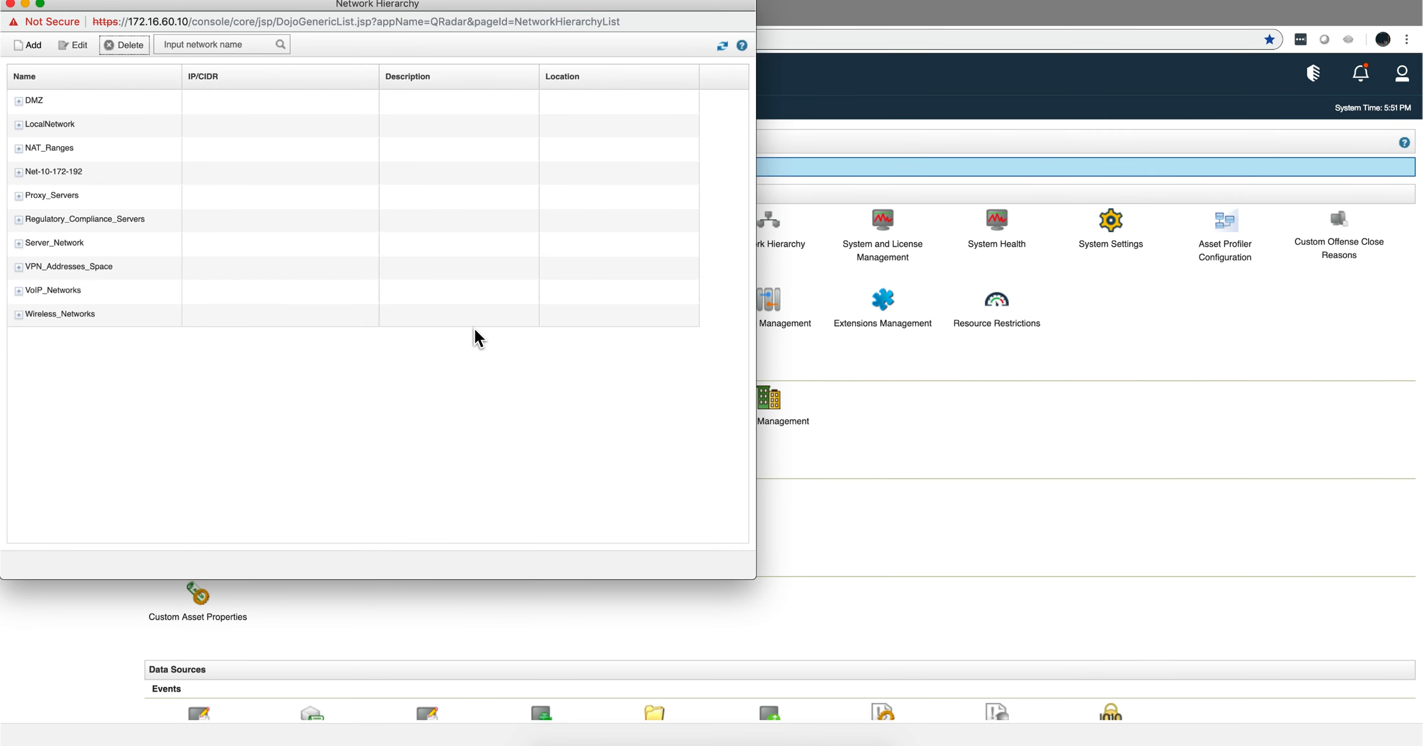
left_click(10, 4)
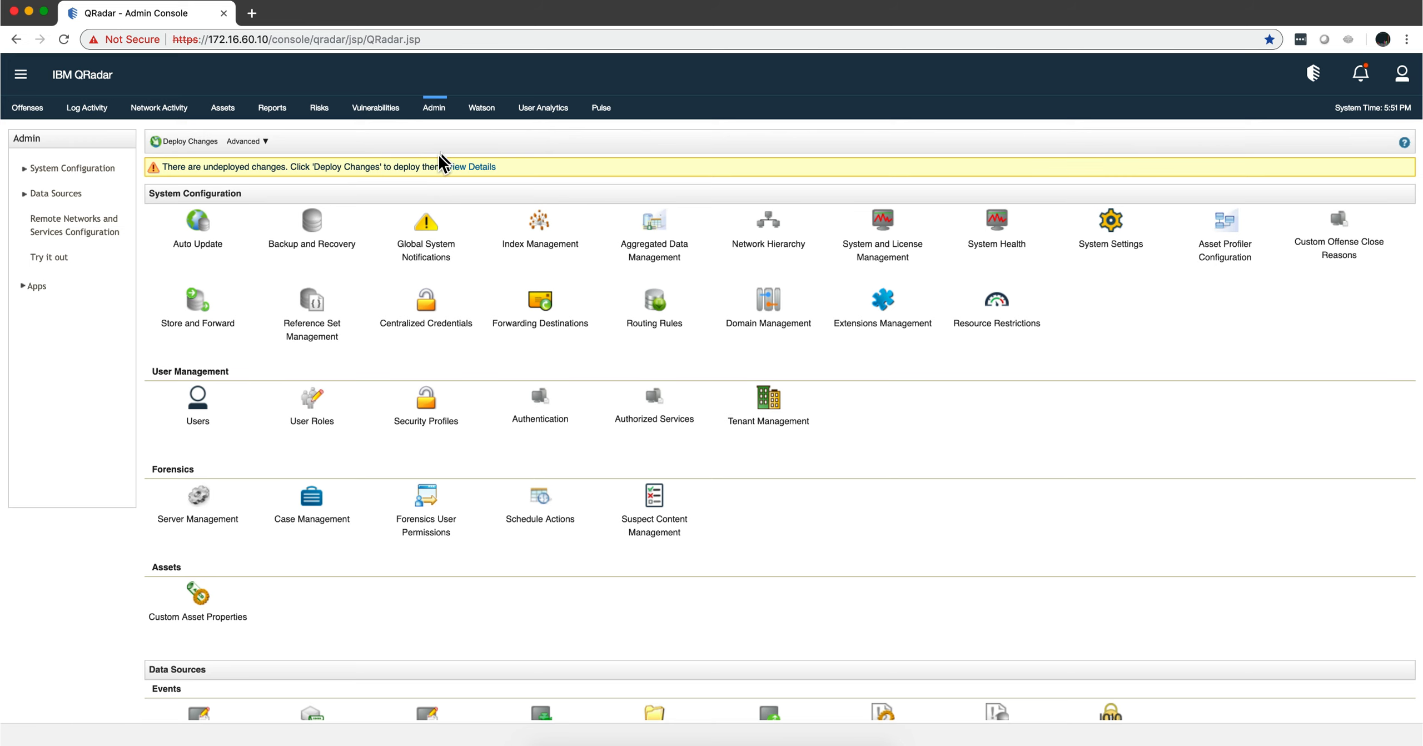
left_click(203, 143)
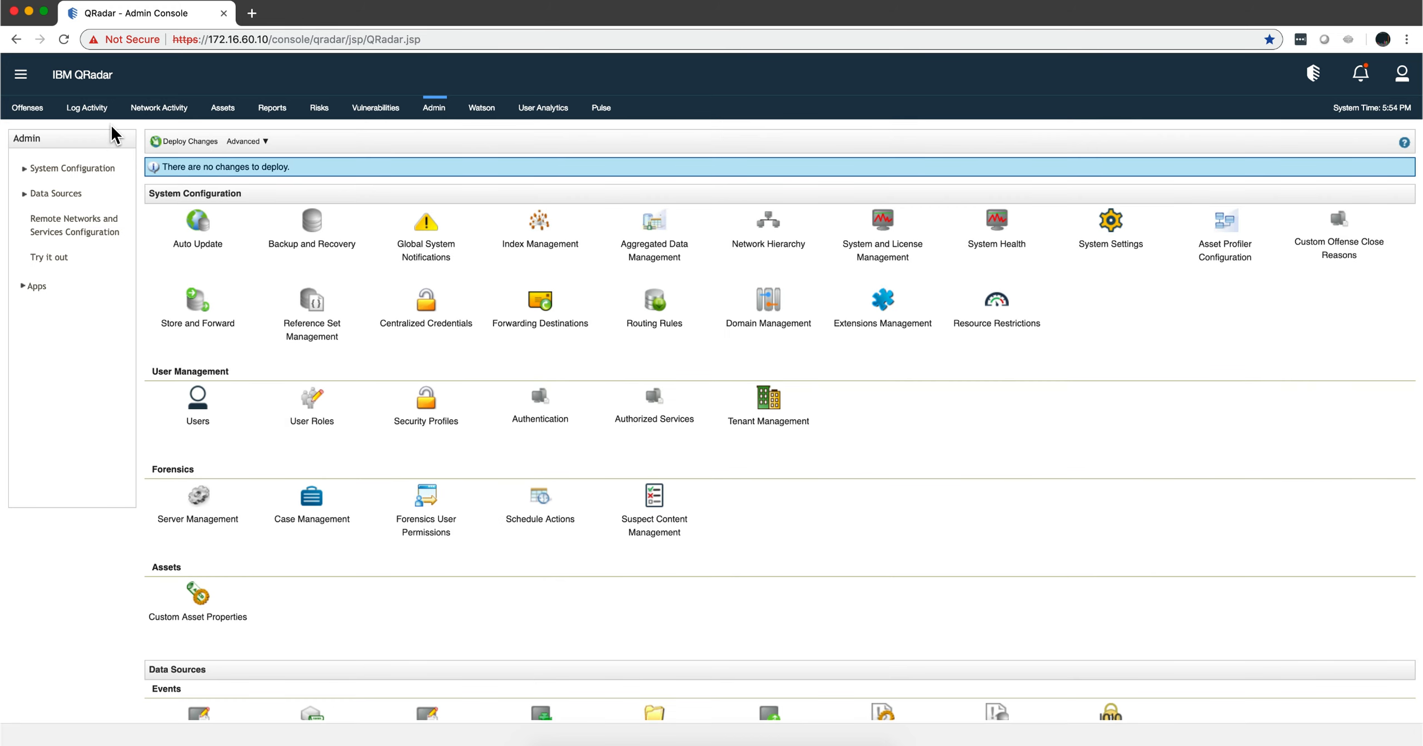
Return to the Tuning app's R2R events check and rerun the search with the same date range.
left_click(20, 84)
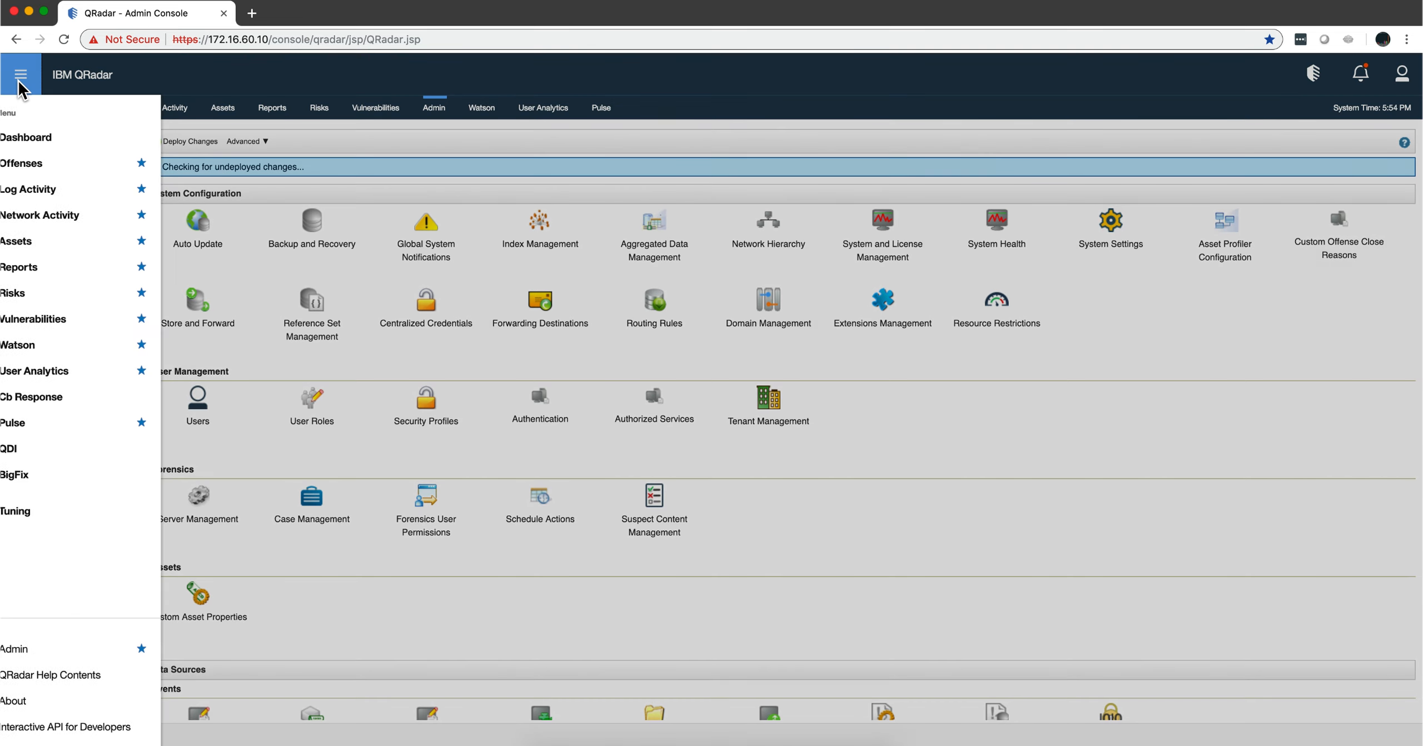
left_click(33, 510)
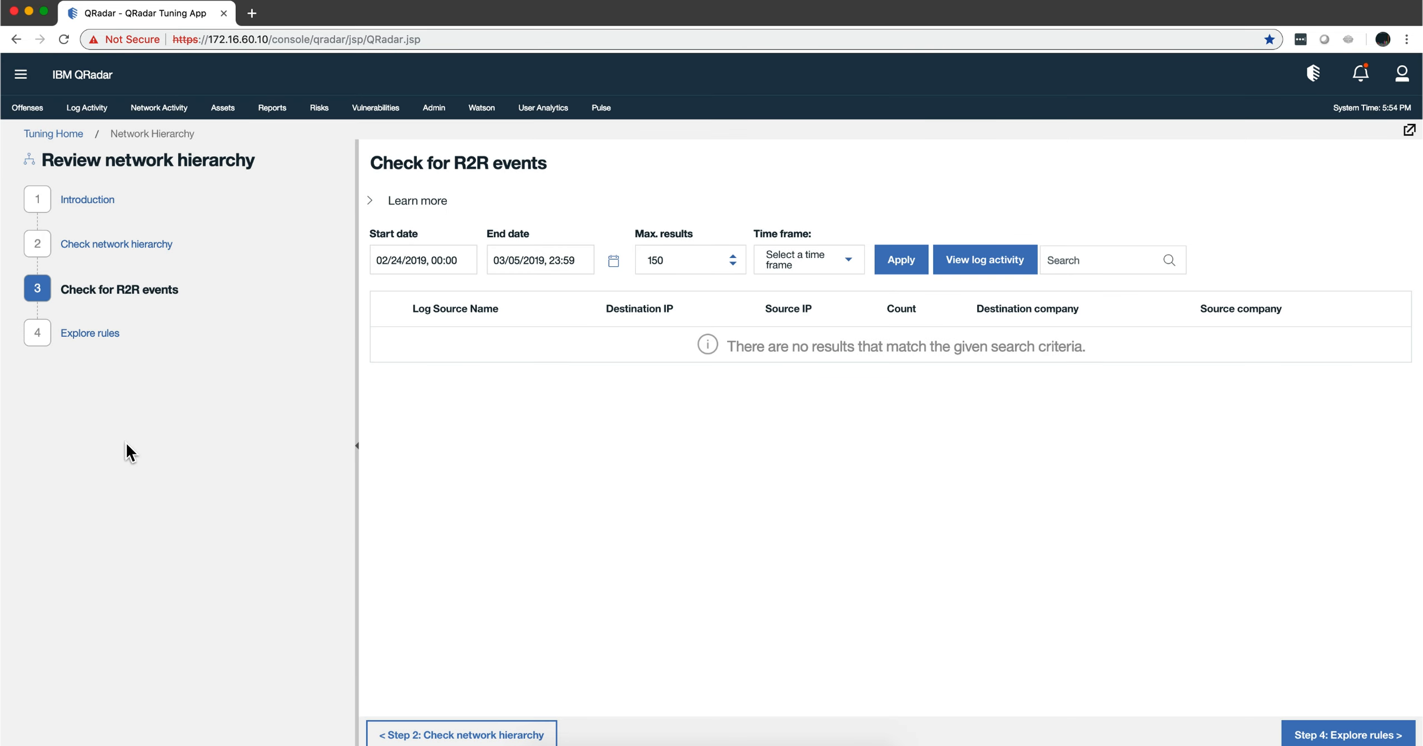
left_click(904, 264)
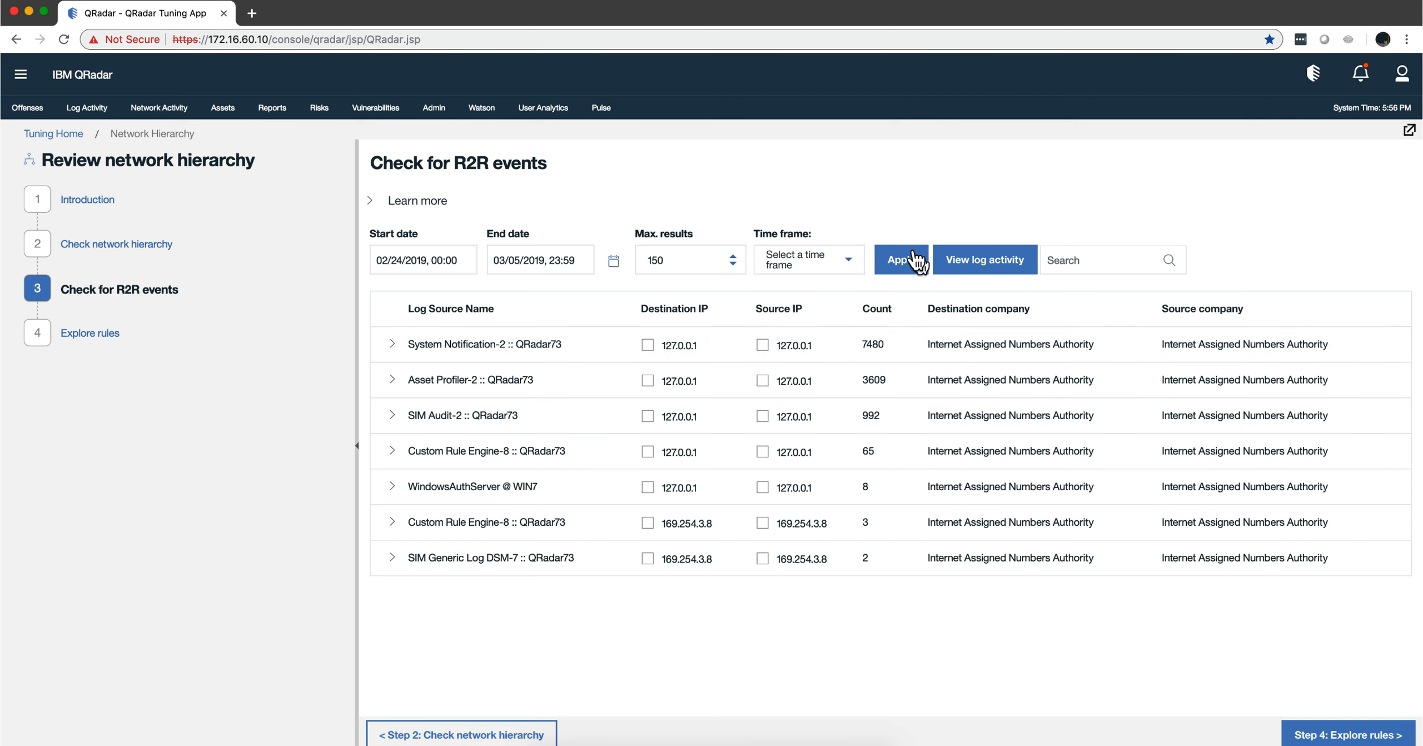
Mark destination IP 127.0.0.1 of System Notification-2 and source IP 169.254.3.8 of Custom Rule Engine-8 for adding to the network hierarchy.
left_click(767, 555)
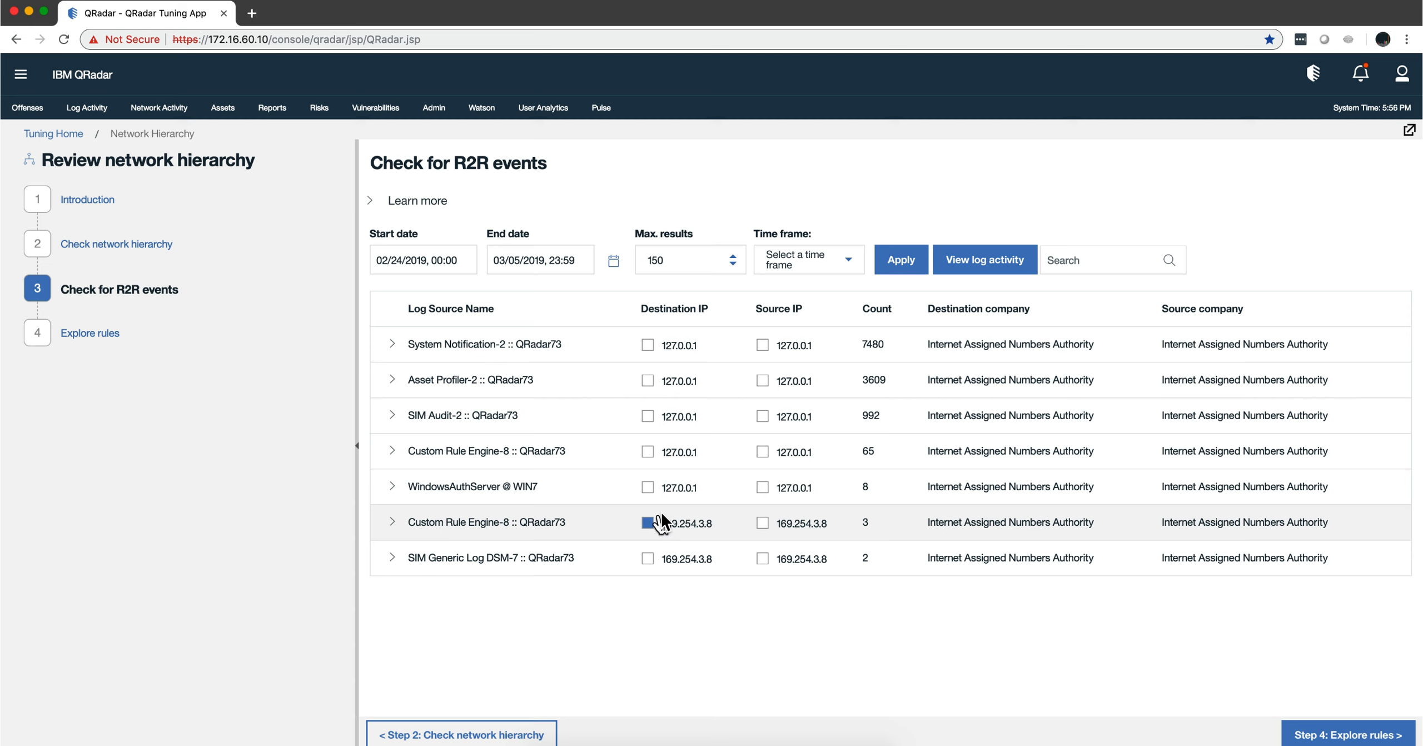
left_click(648, 346)
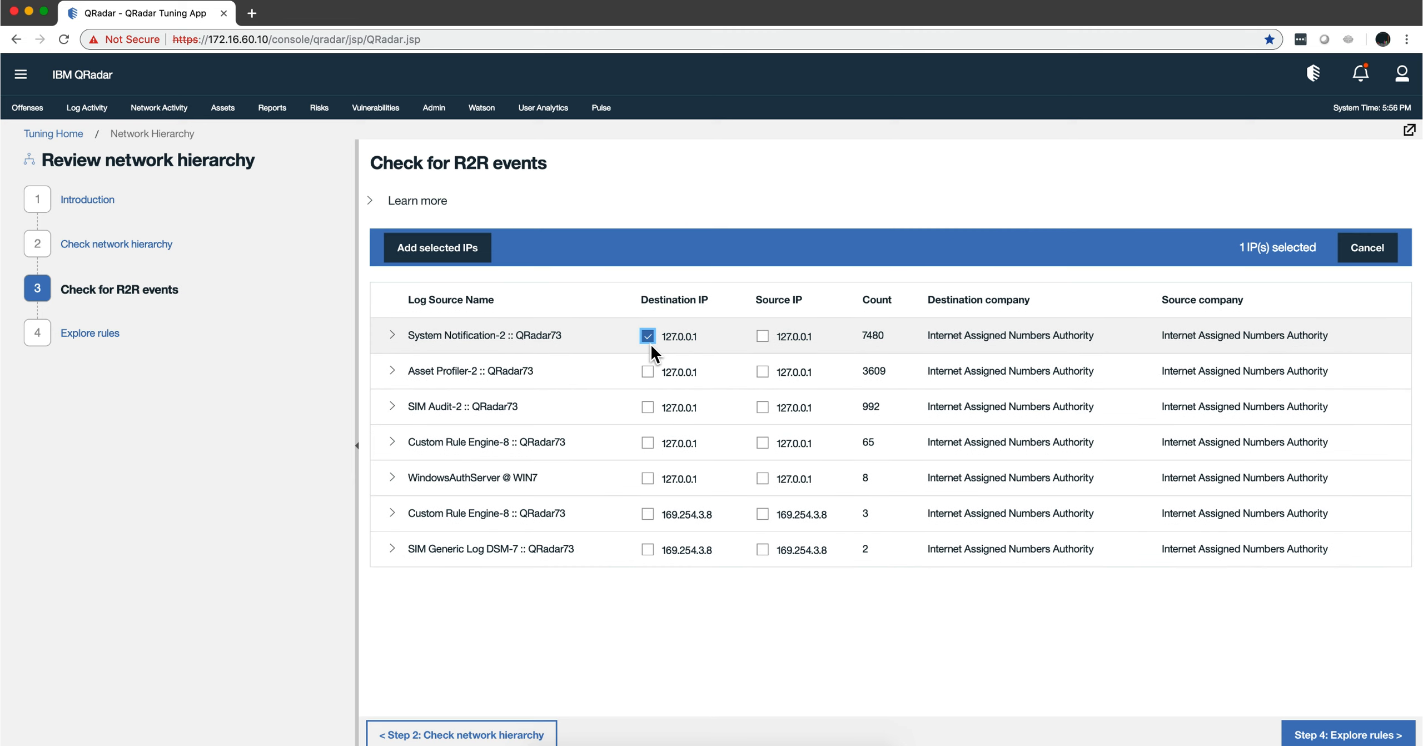
left_click(763, 514)
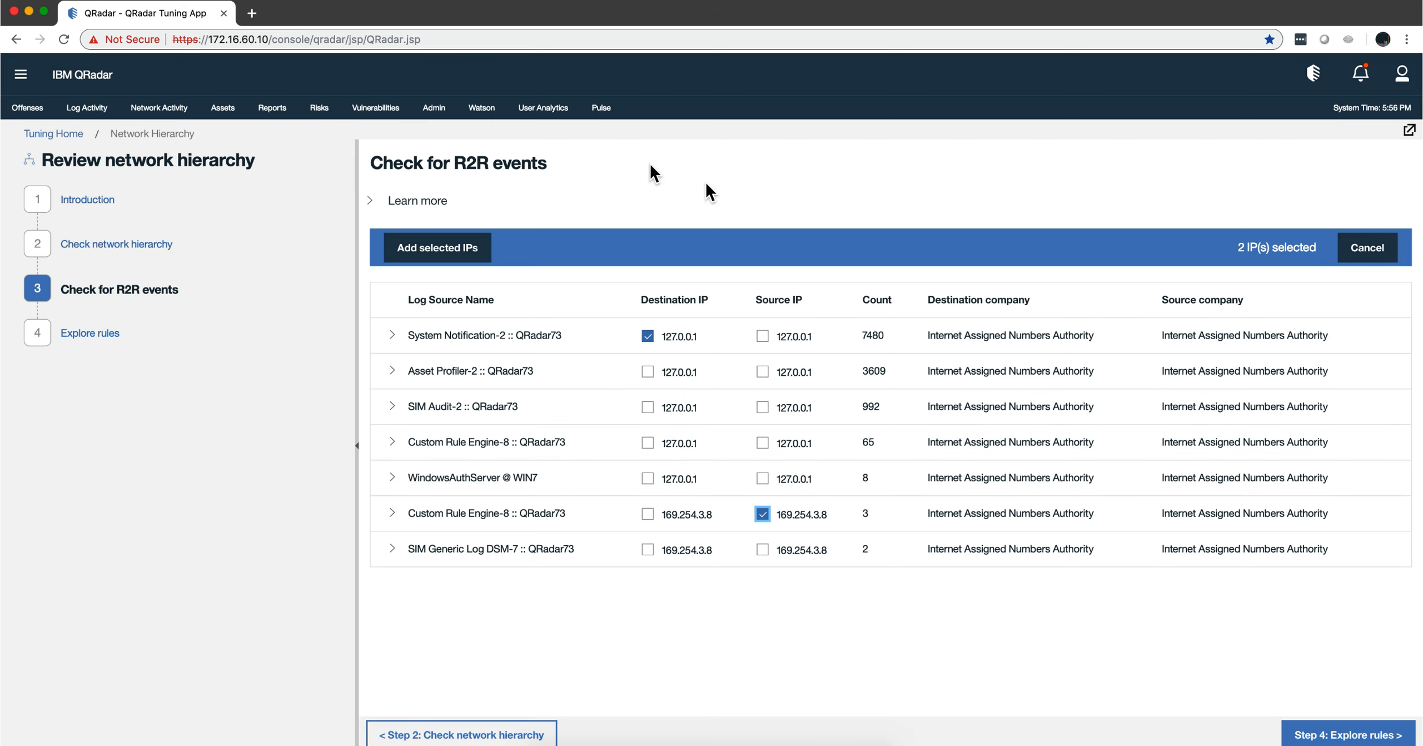
left_click(449, 252)
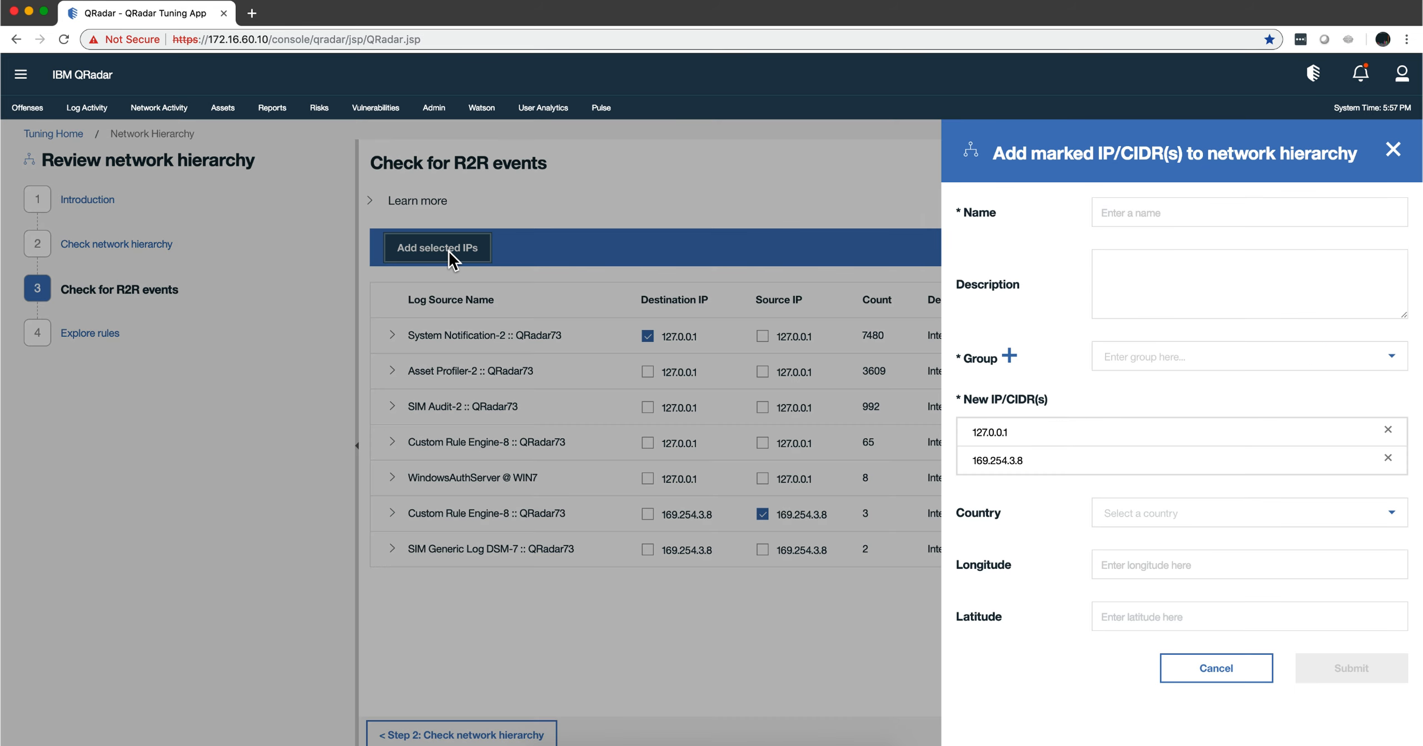
Name the new network localhost, assign it to the Server_Network group, and submit it to the network hierarchy.
left_click(1148, 208)
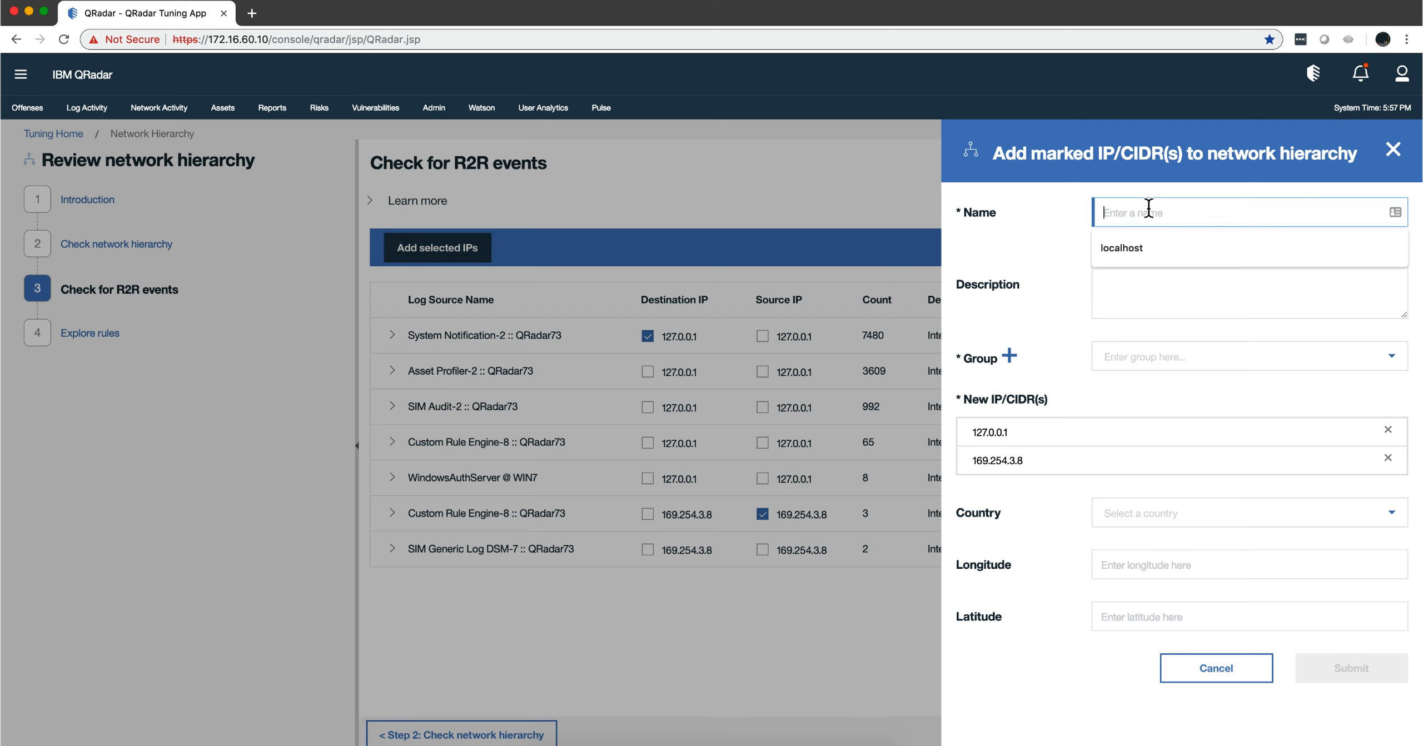
left_click(1141, 245)
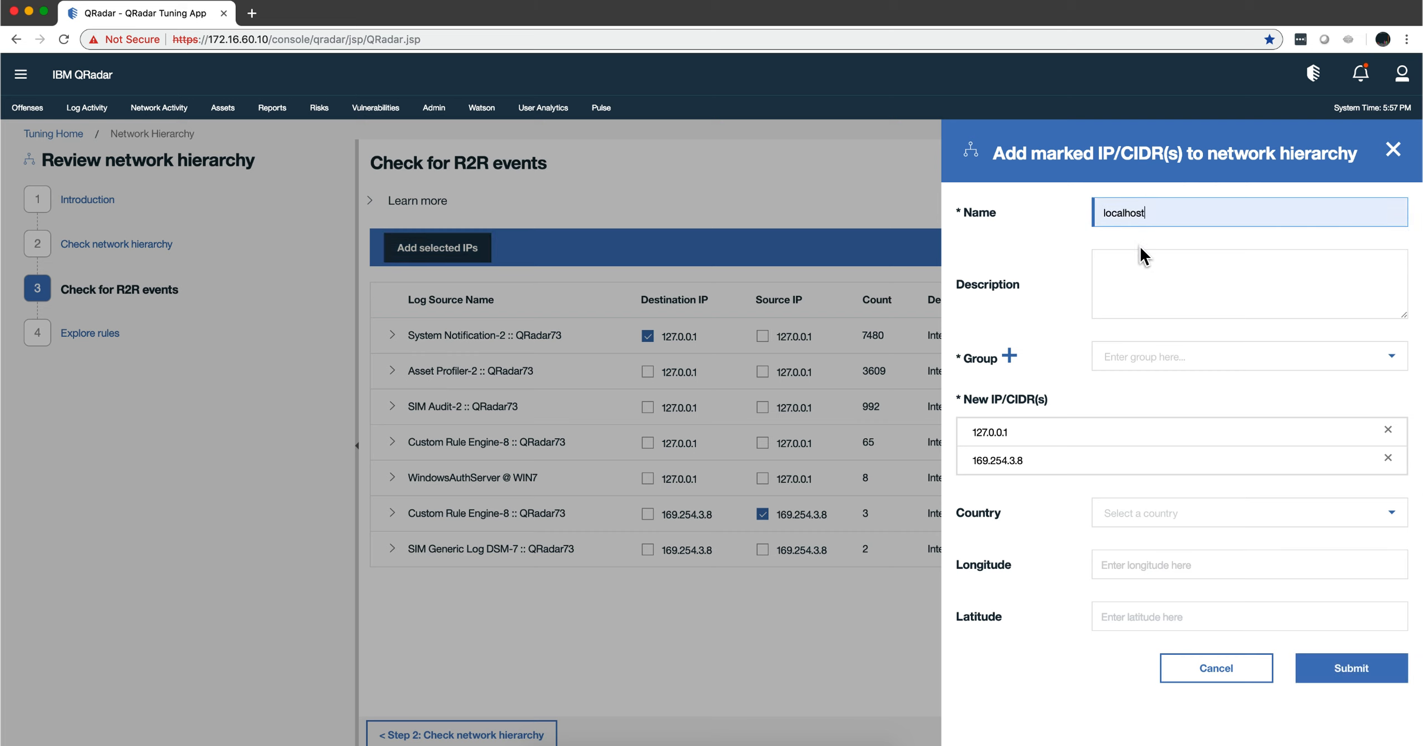
left_click(1133, 358)
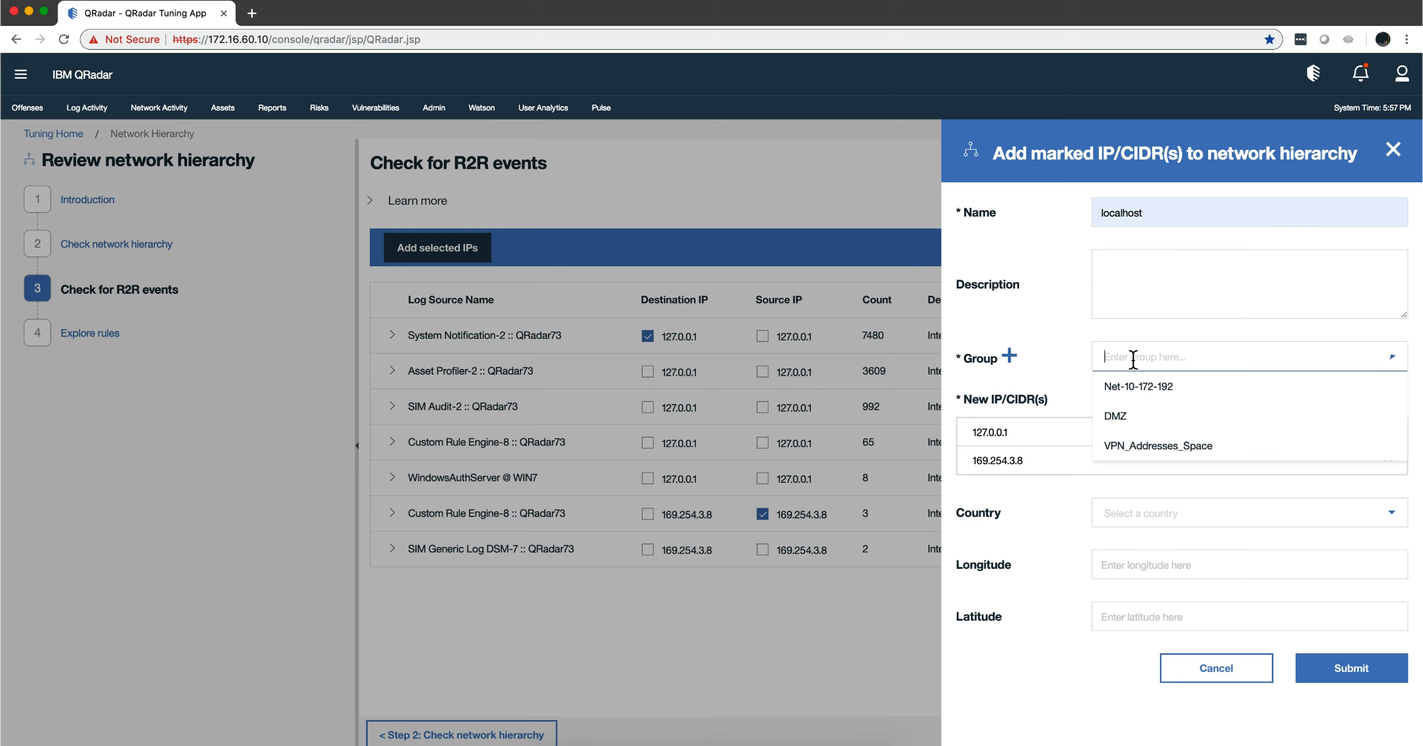
type("ser")
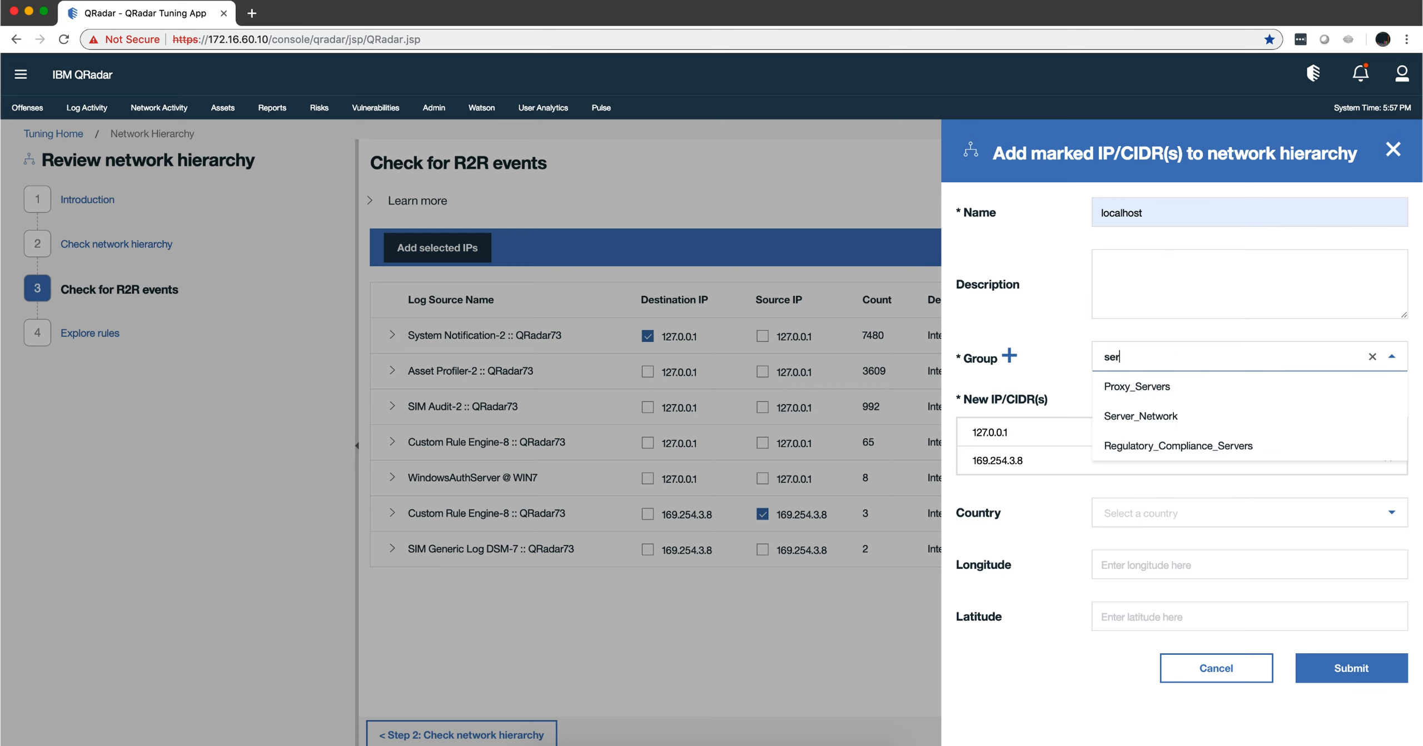
left_click(1144, 417)
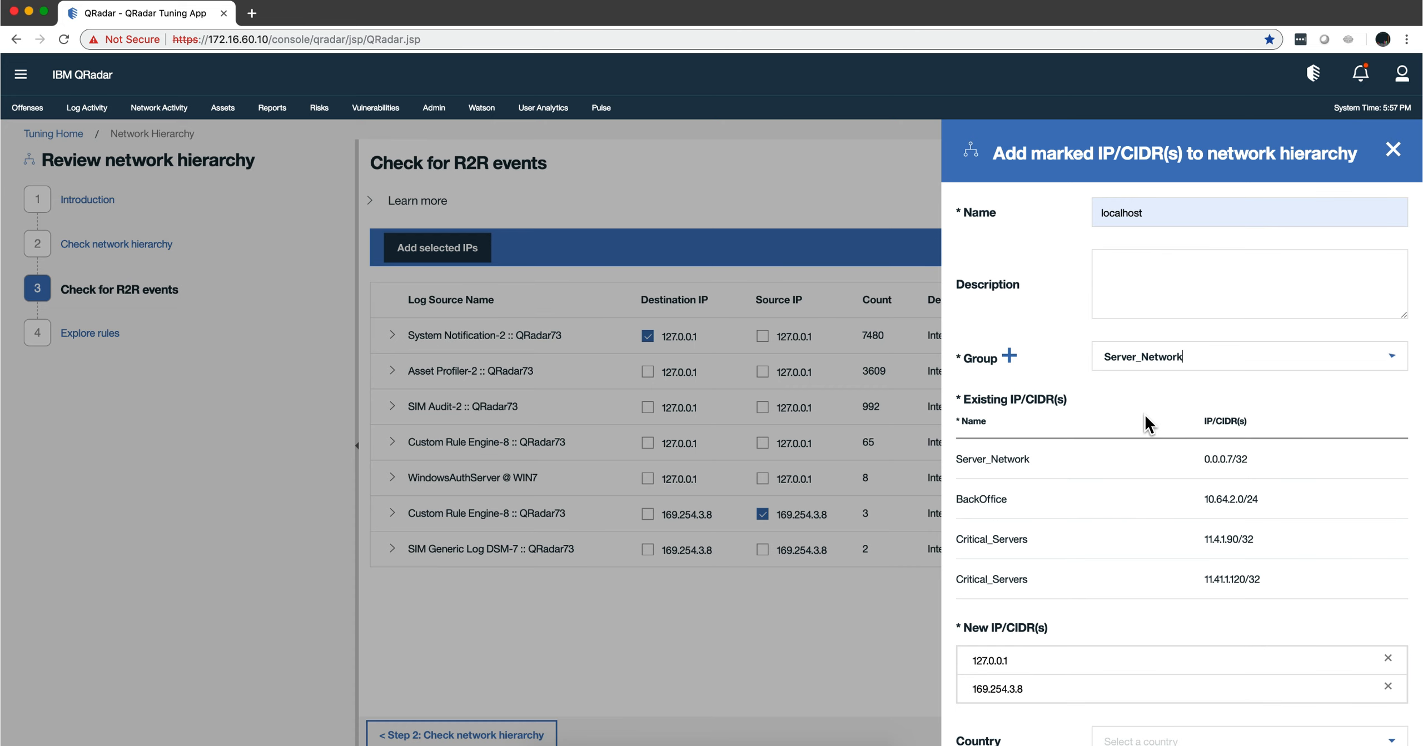
scroll(1098, 493, "down", 4)
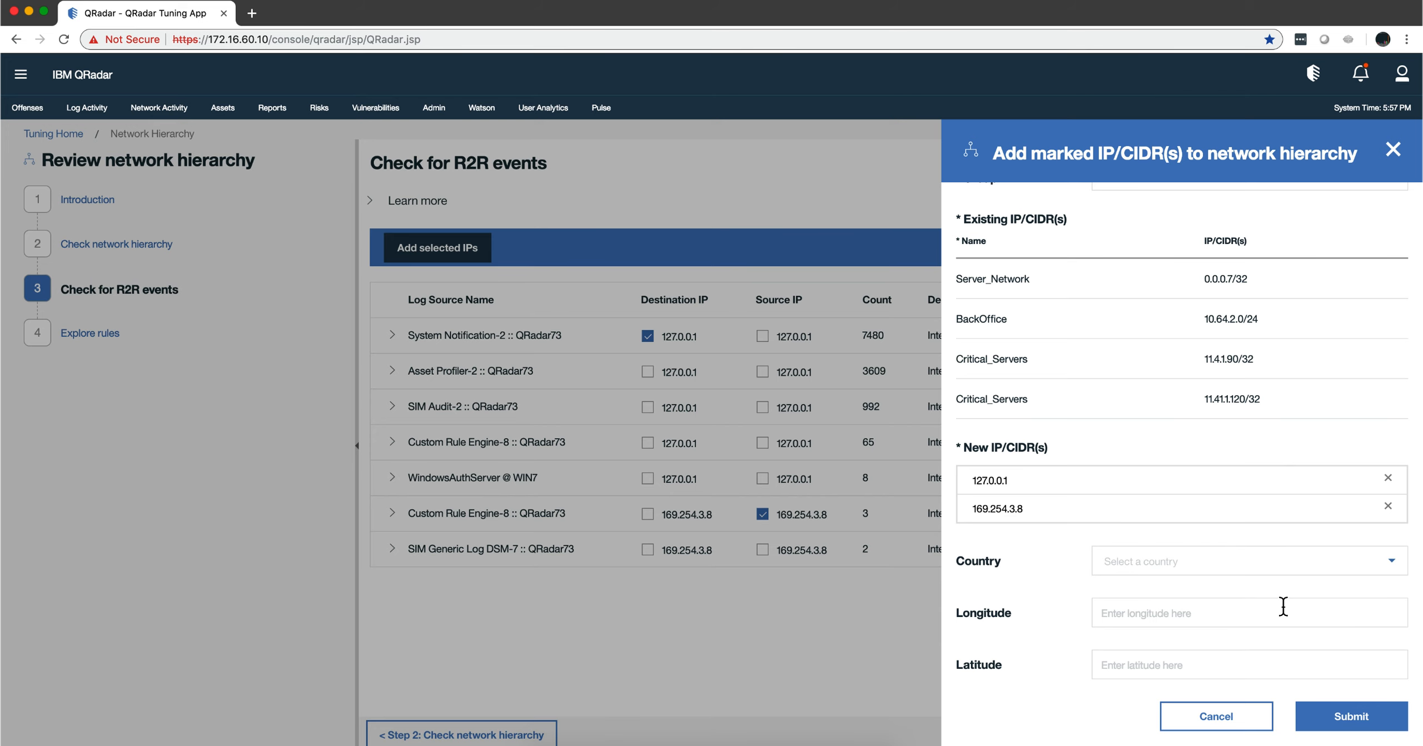
left_click(1373, 723)
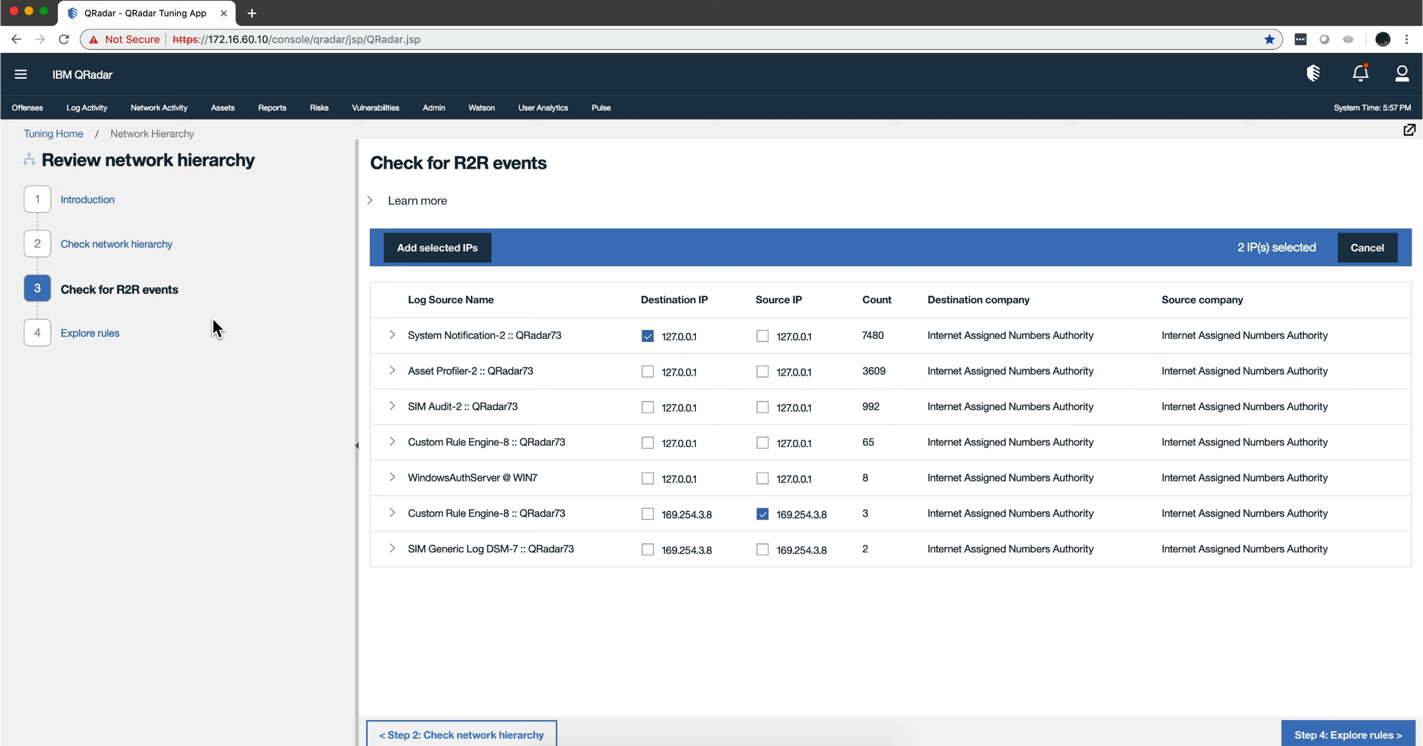
Check the Admin console for undeployed changes and return to the Tuning app's R2R events check.
left_click(434, 109)
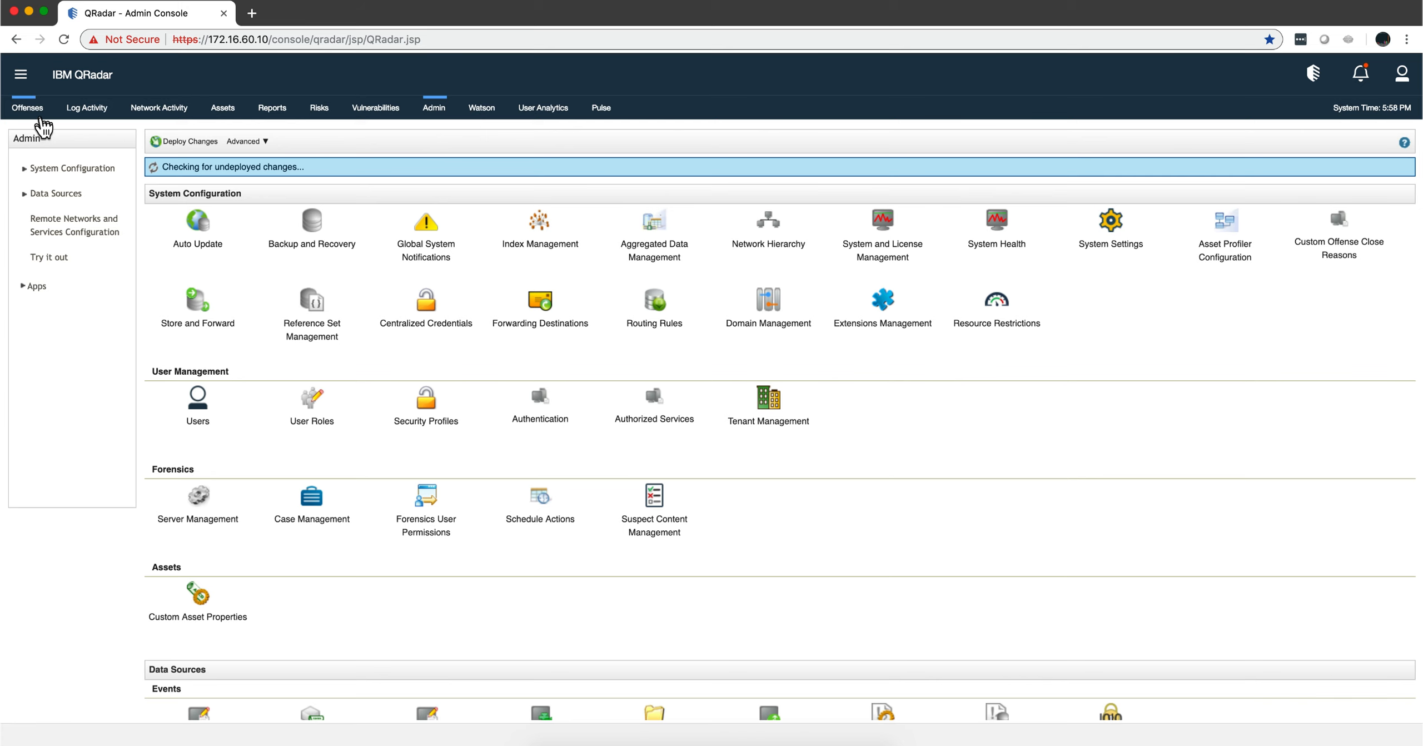
left_click(25, 85)
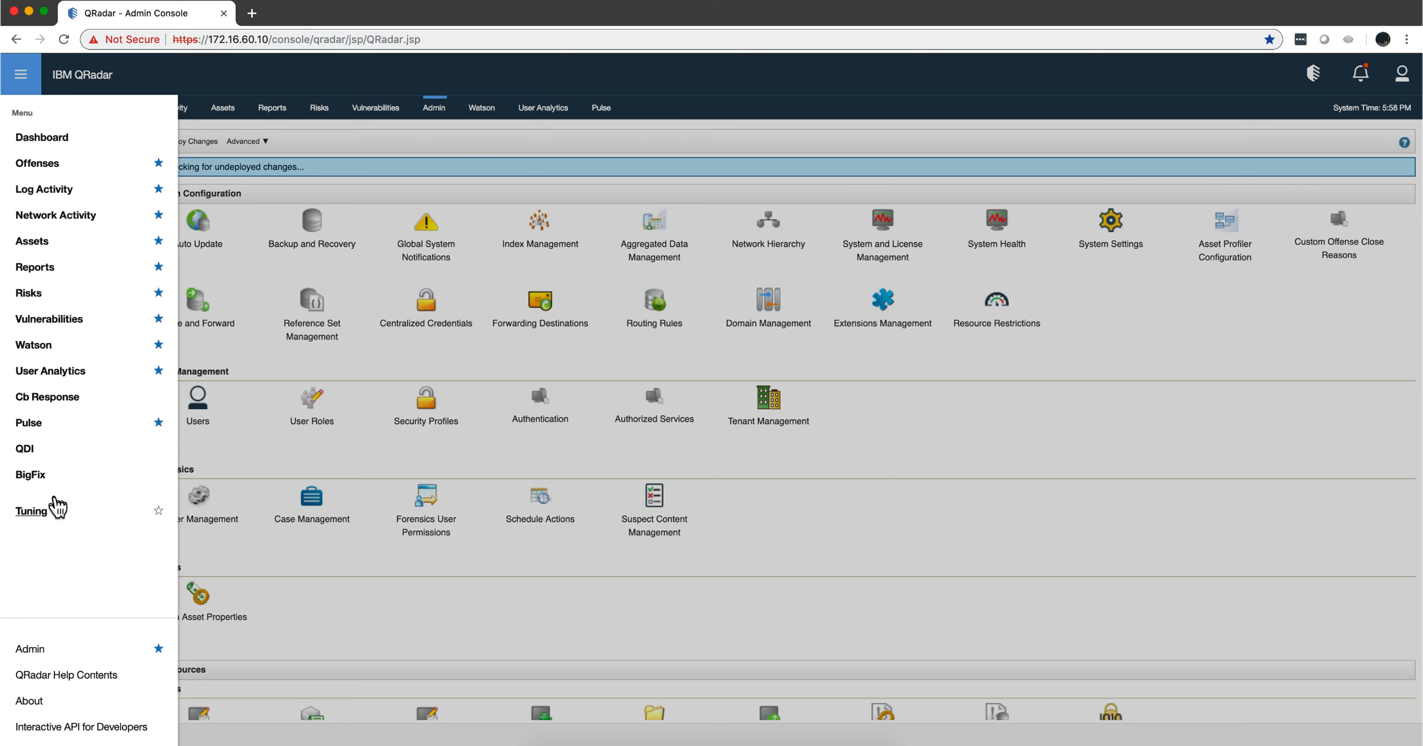
left_click(34, 517)
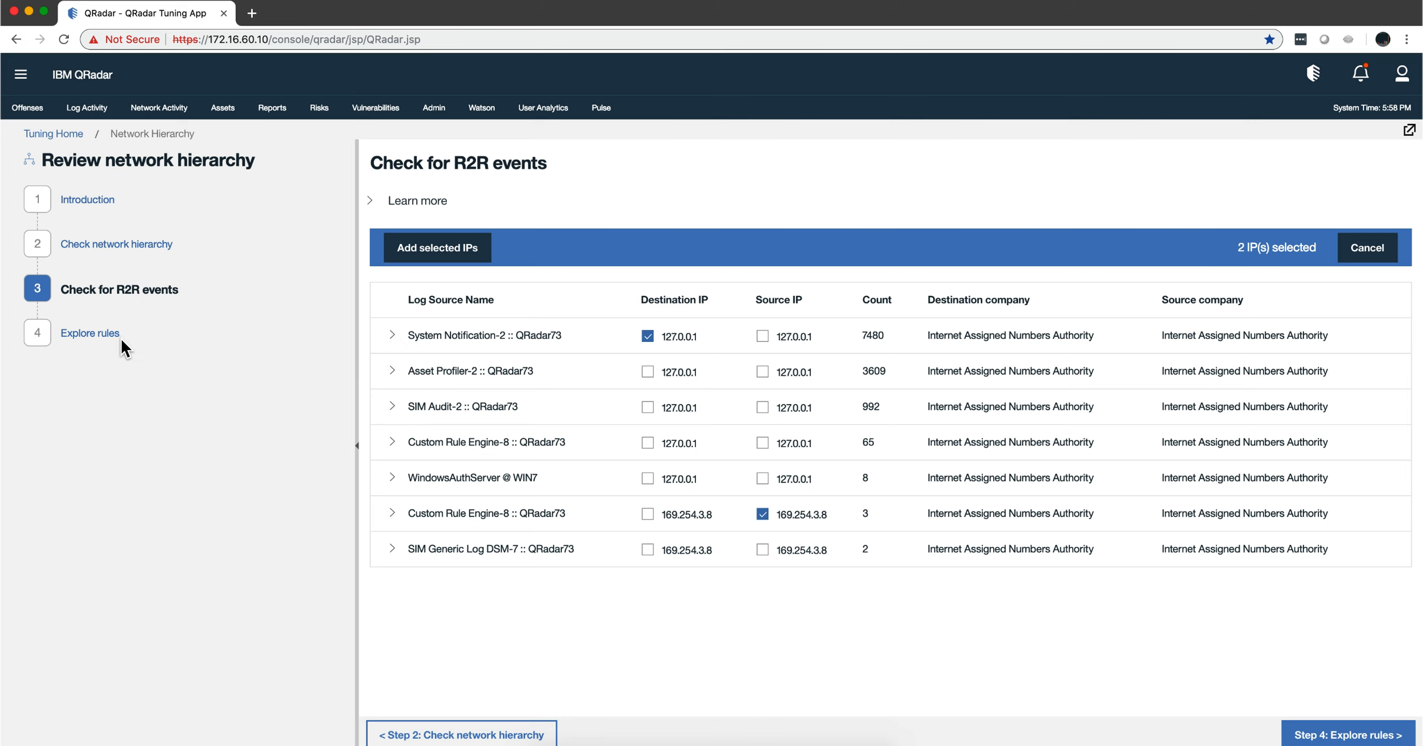
Go to the network hierarchy review's rule exploration and examine the details and test definitions of Large Outbound Transfer High Rate of Transfer.
left_click(96, 335)
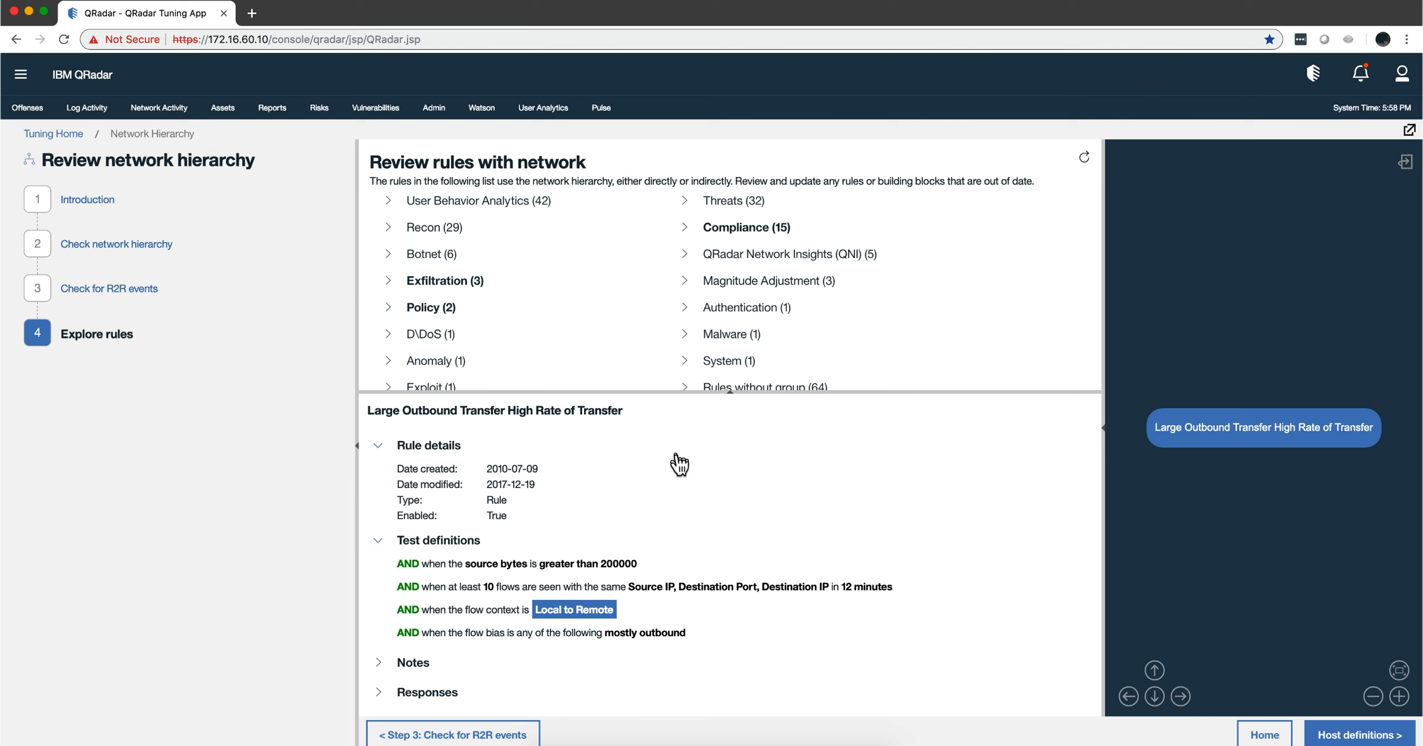
scroll(678, 464, "down", 2)
scroll(678, 464, "up", 2)
scroll(509, 675, "down", 1)
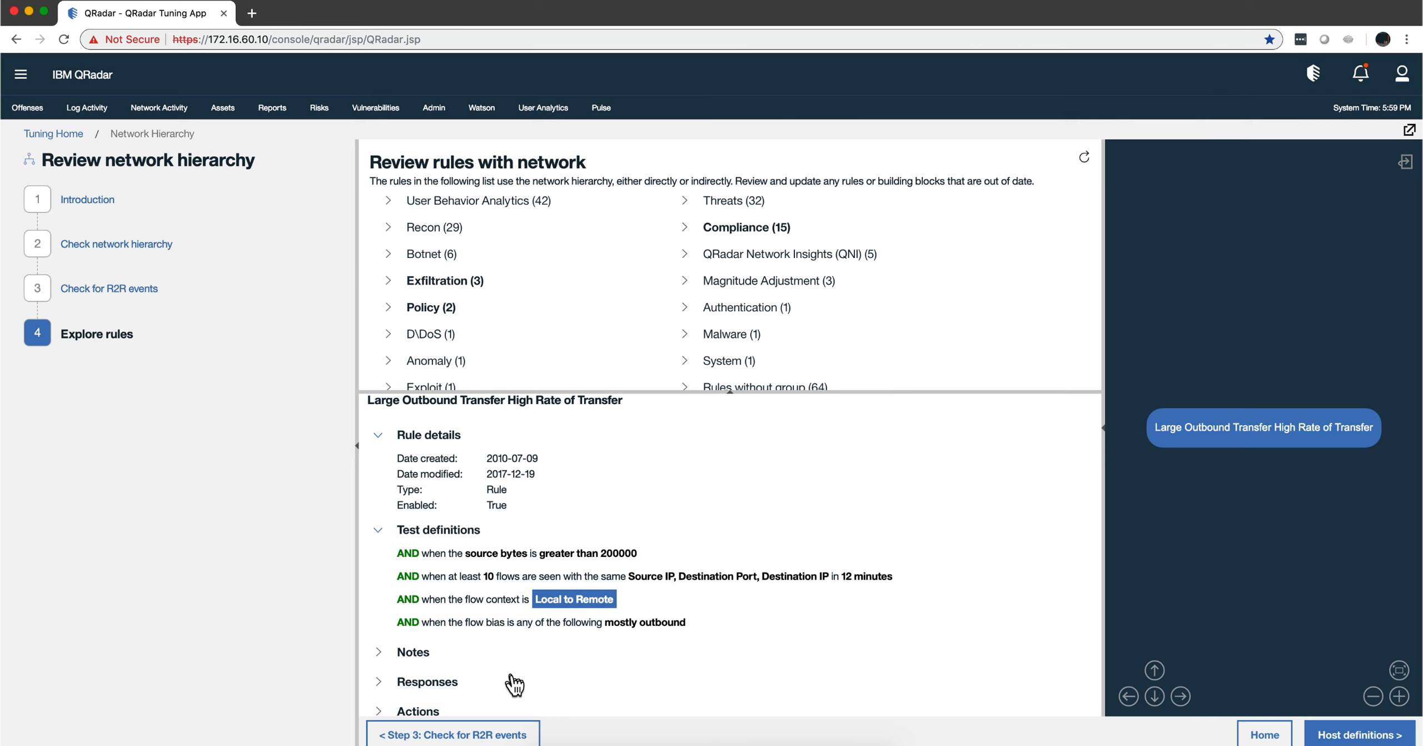
scroll(509, 675, "up", 2)
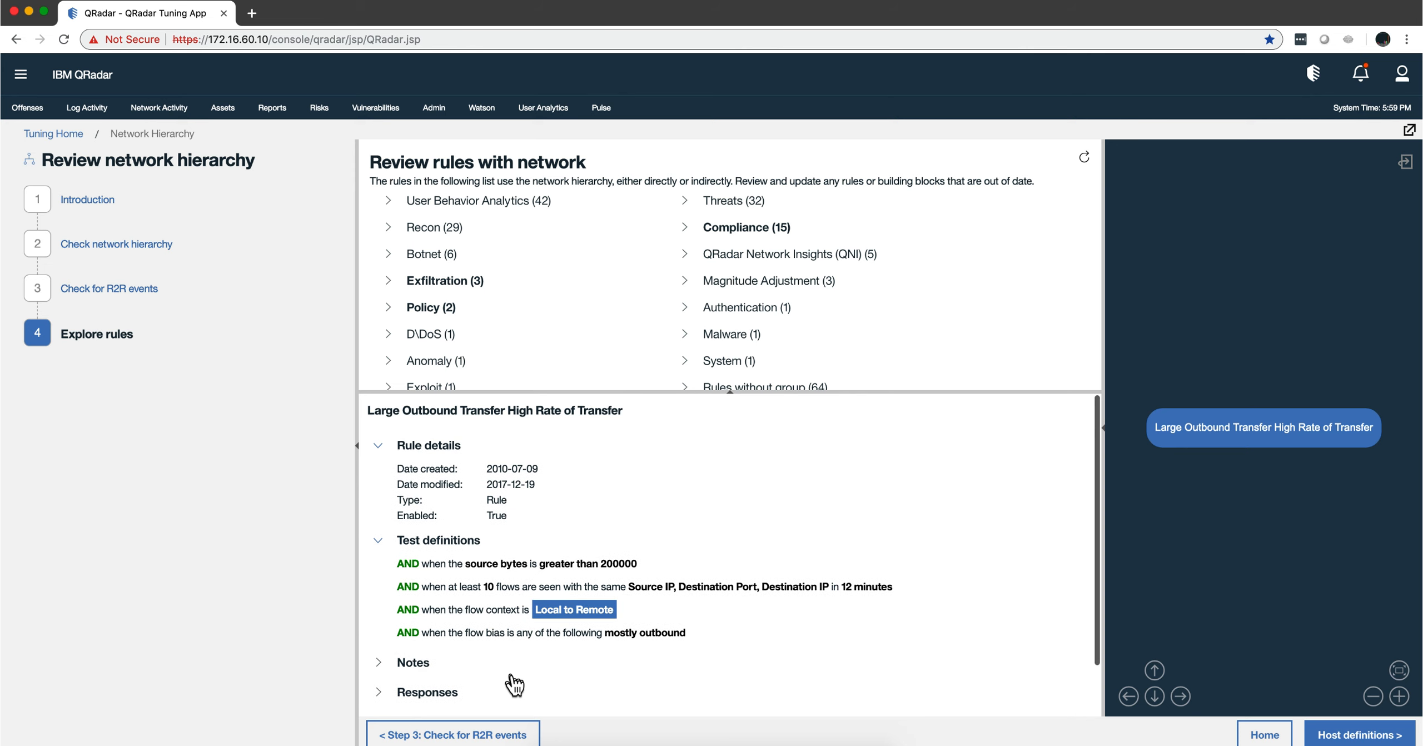
Open Login Successful After Scan Attempt from the Authentication group and inspect its dependency graph at full width before restoring the rule list.
left_click(731, 310)
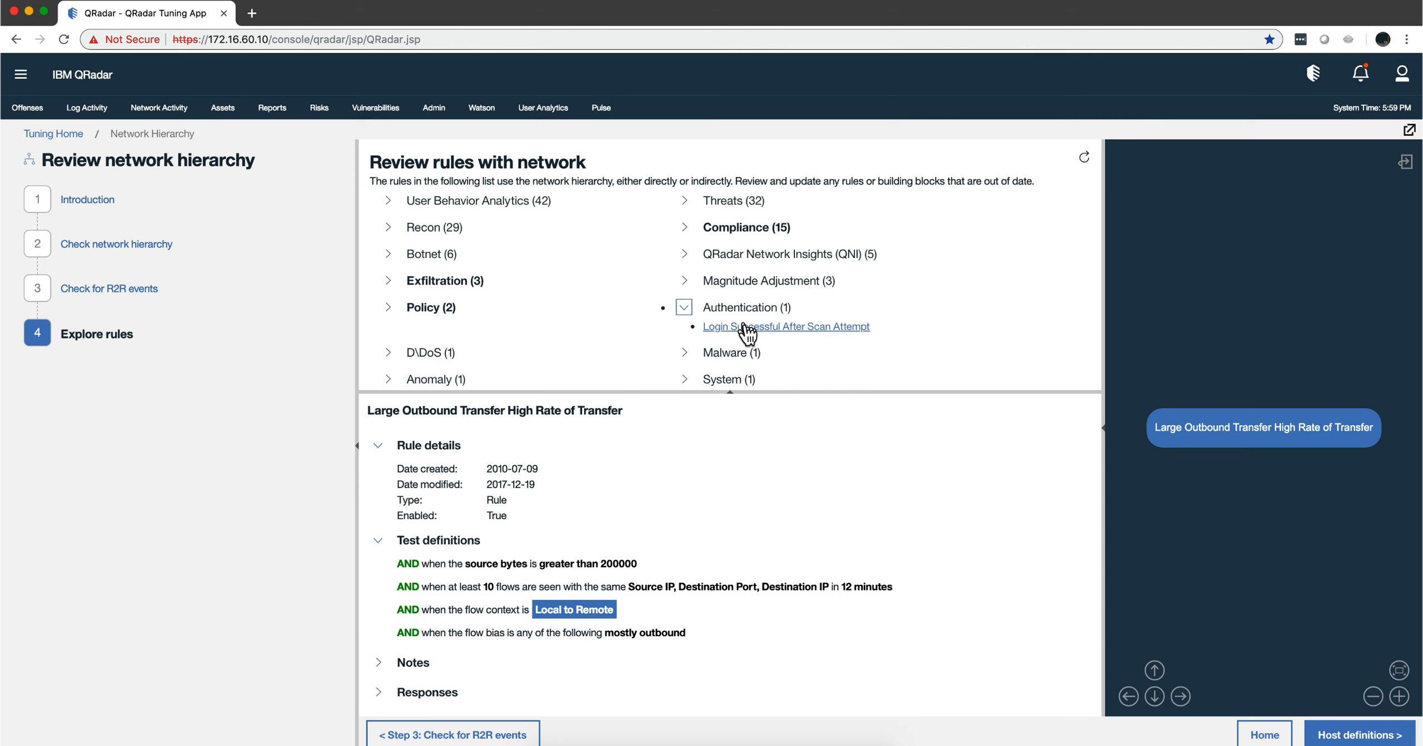
left_click(749, 328)
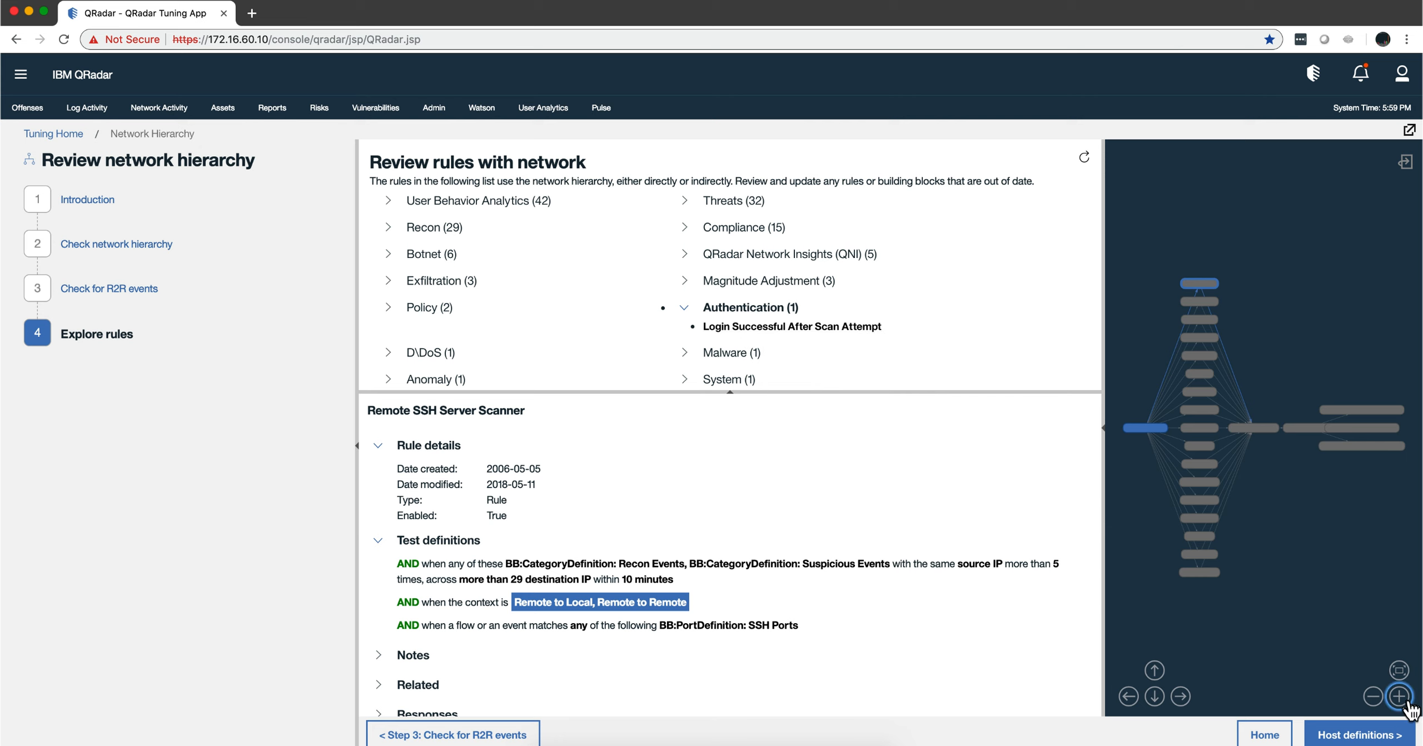
left_click(1105, 430)
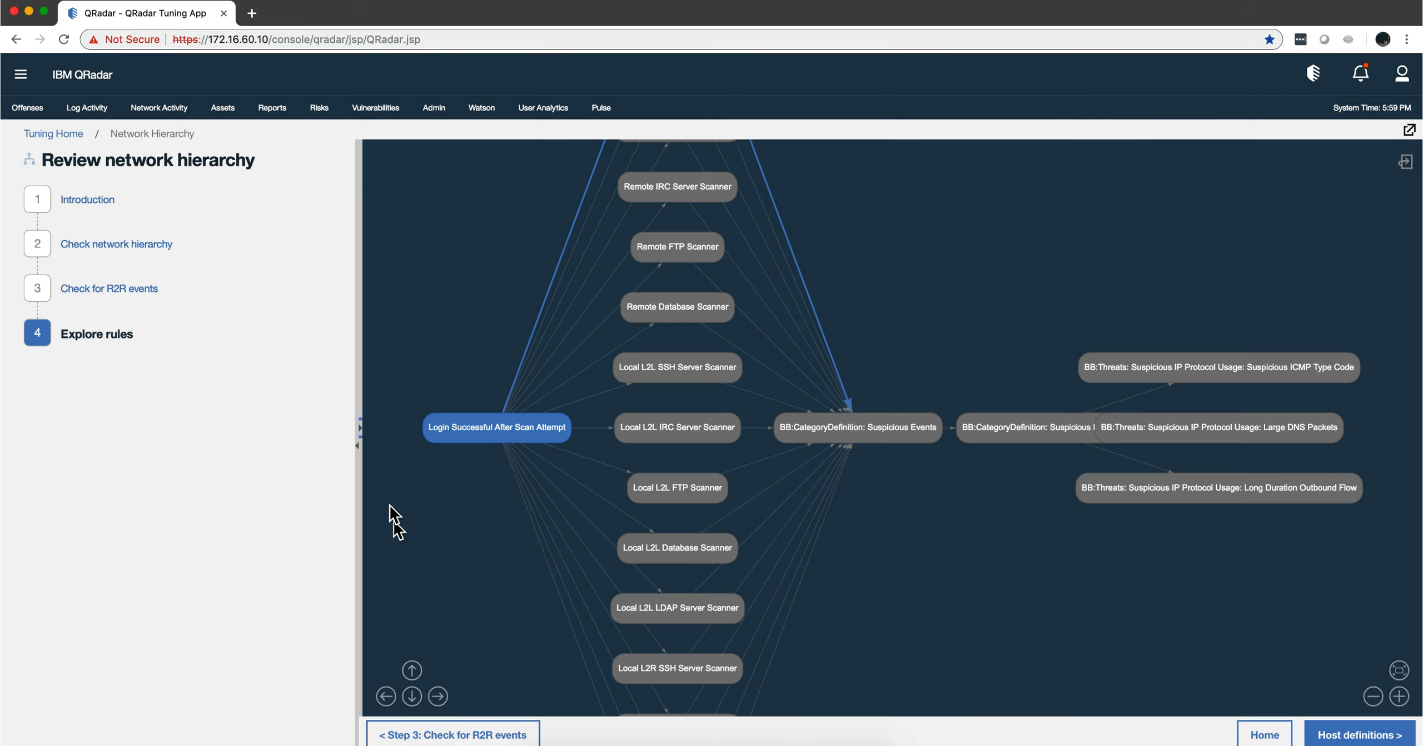
left_click(361, 431)
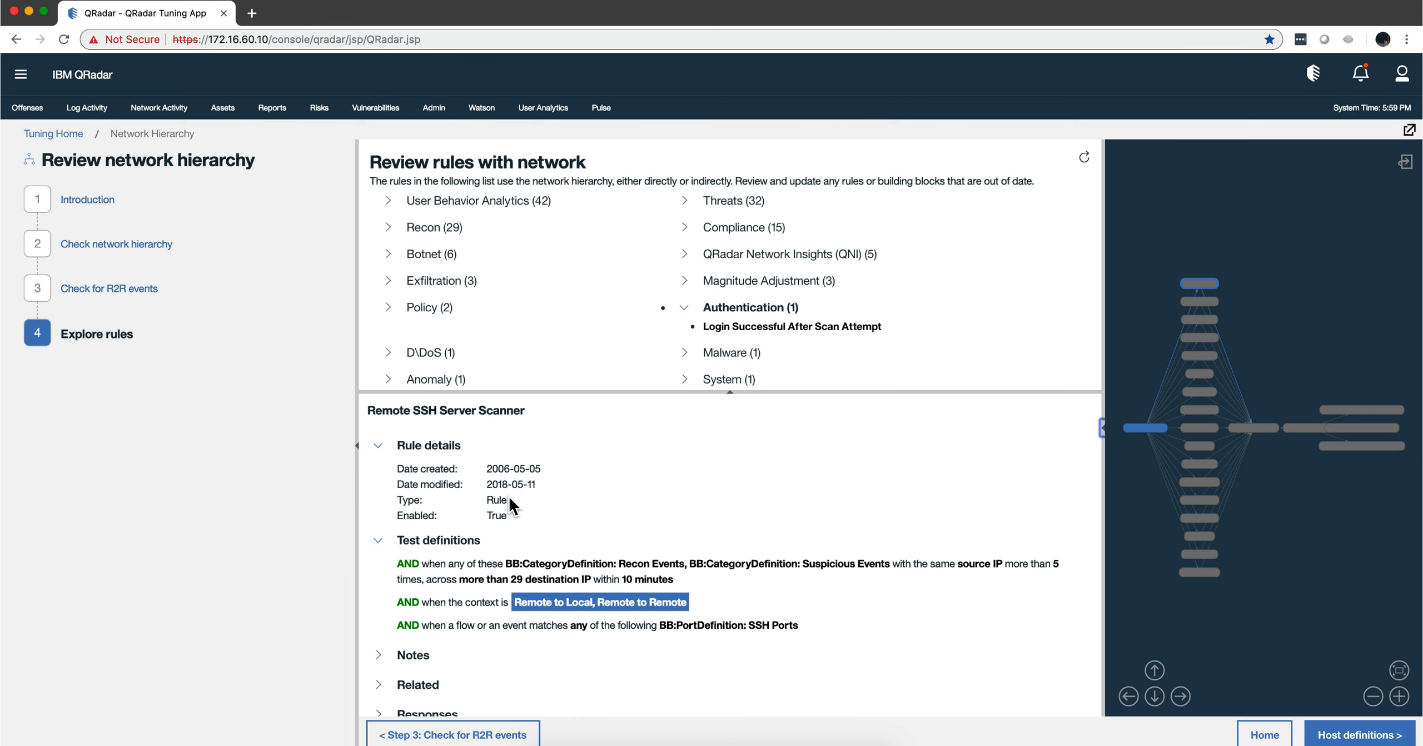
Review the Remote SSH Server Scanner rule's test definitions, related building blocks and responses, and expand the D\DoS rule group.
scroll(617, 457, "down", 1)
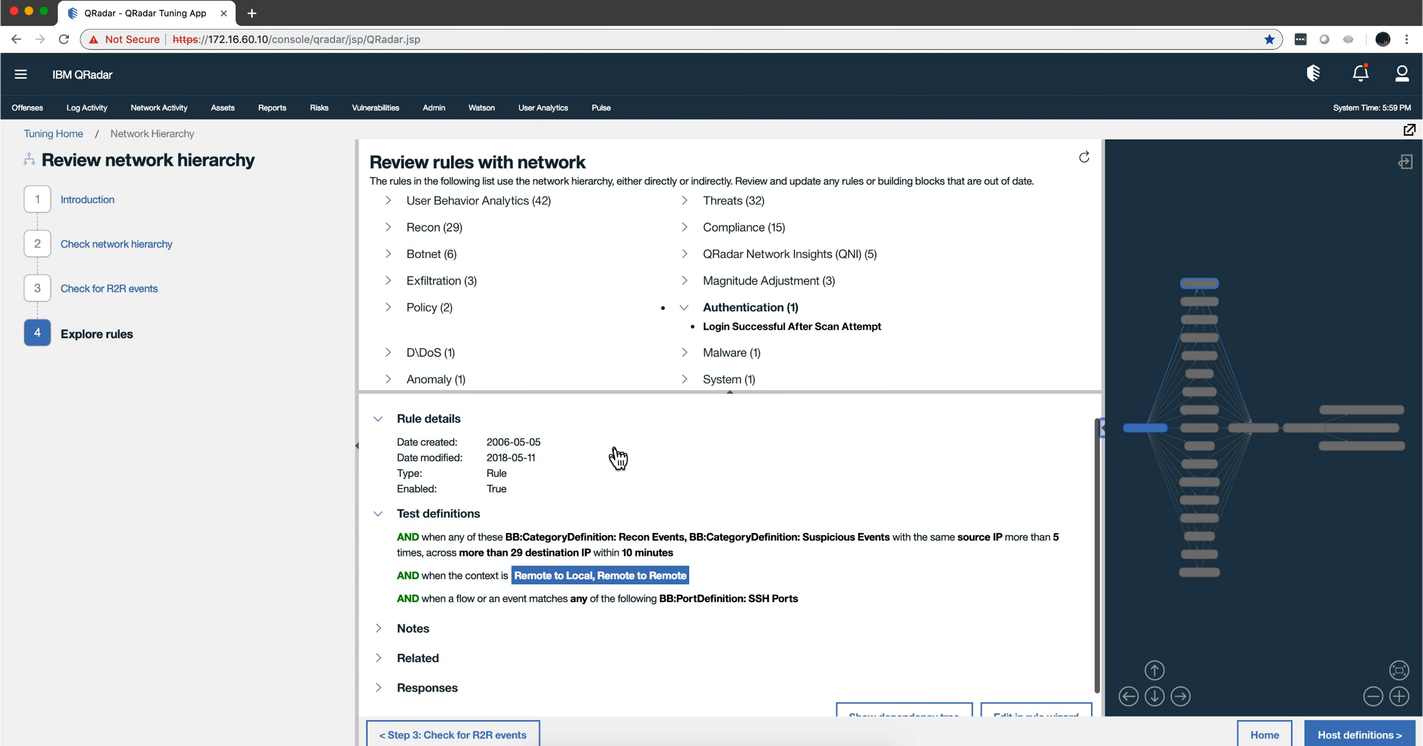
scroll(616, 450, "up", 1)
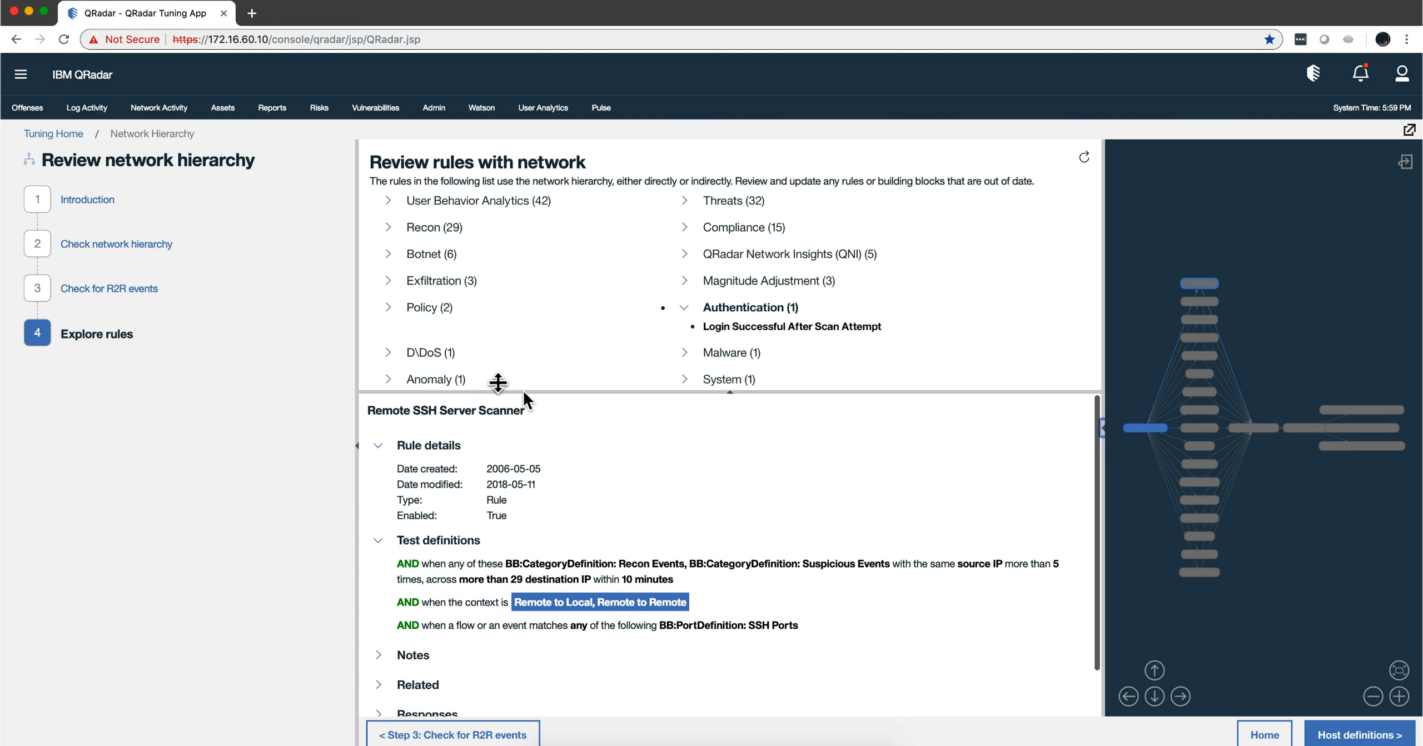
left_click(436, 355)
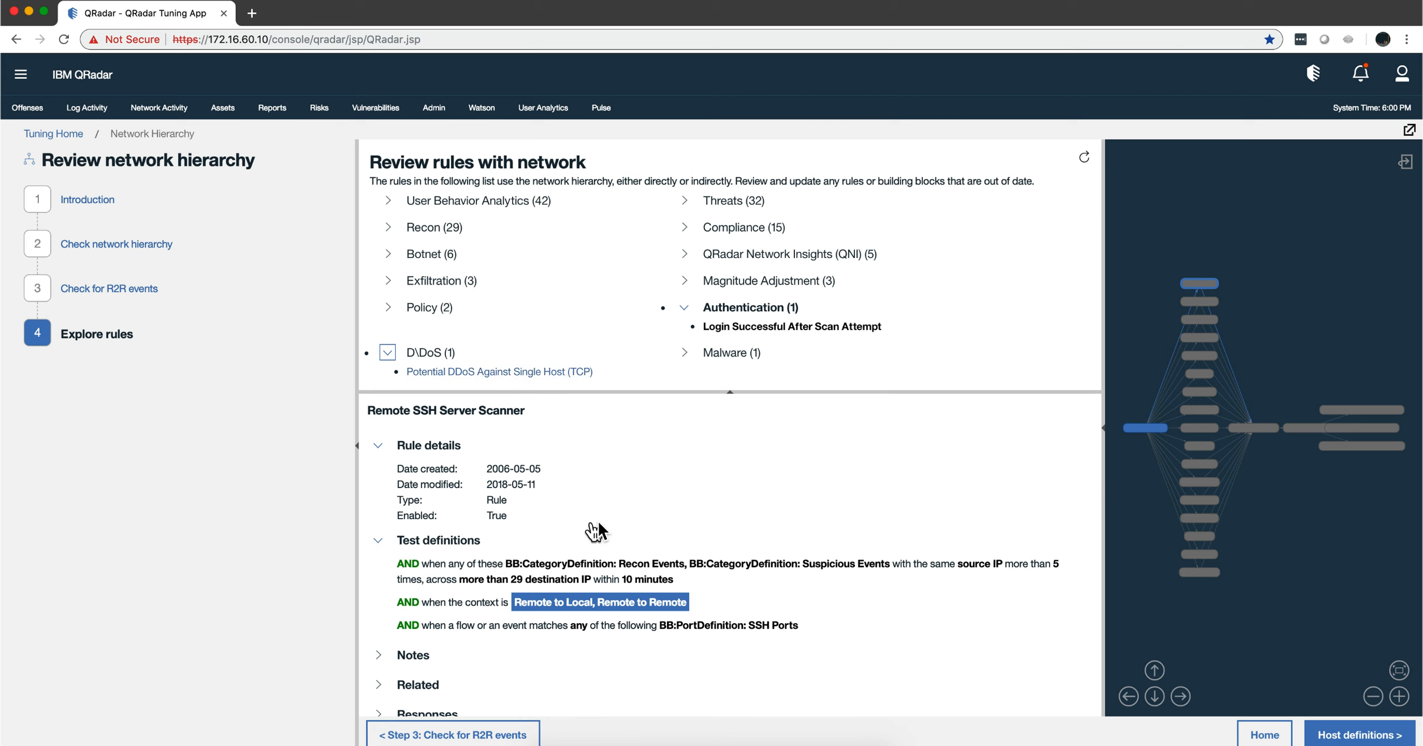
scroll(595, 520, "down", 2)
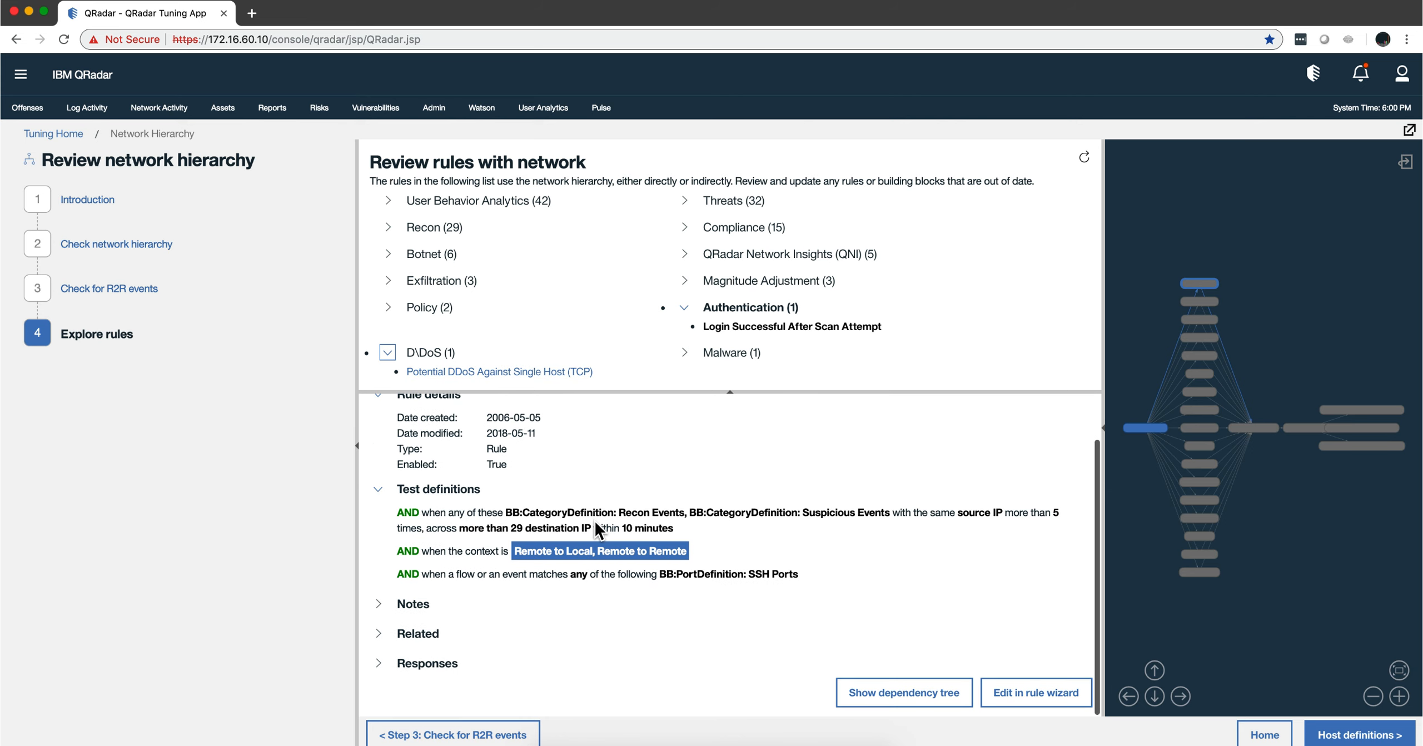
left_click(378, 635)
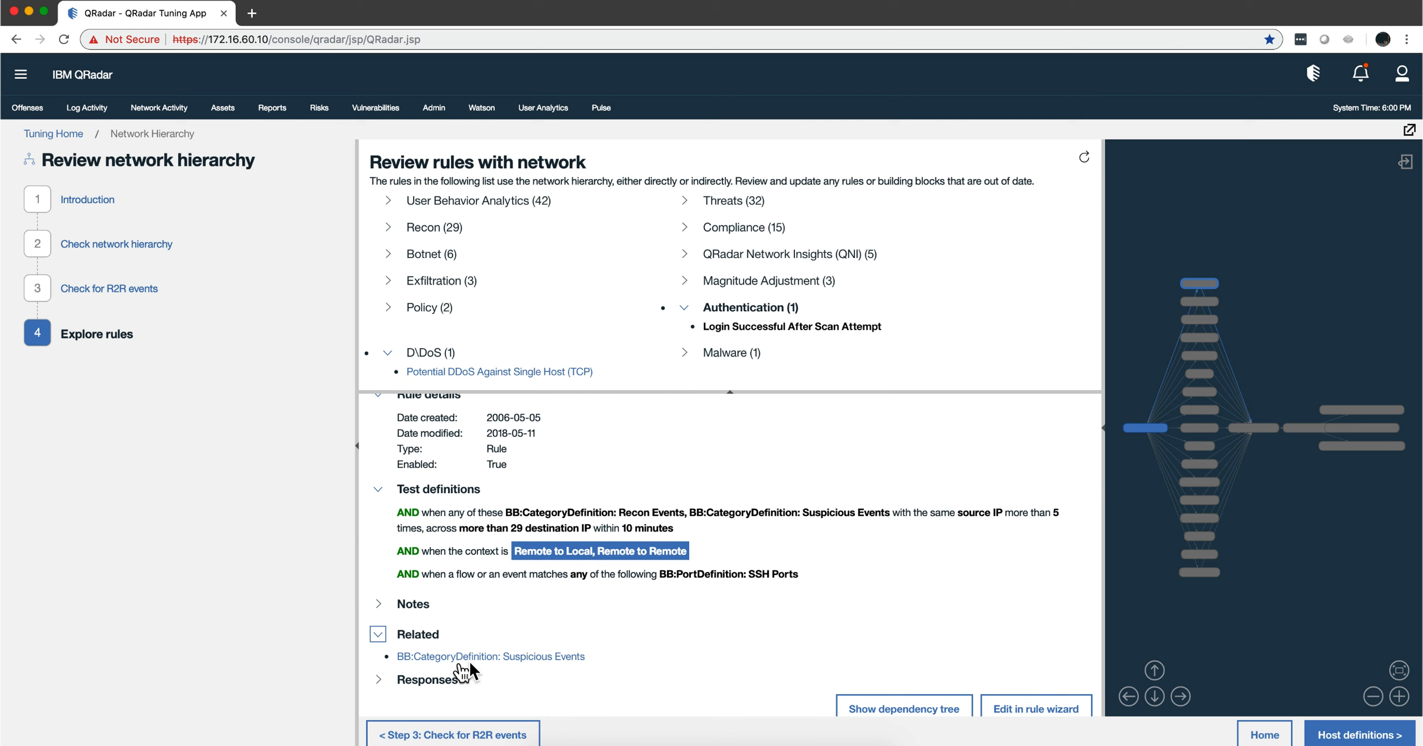
left_click(379, 681)
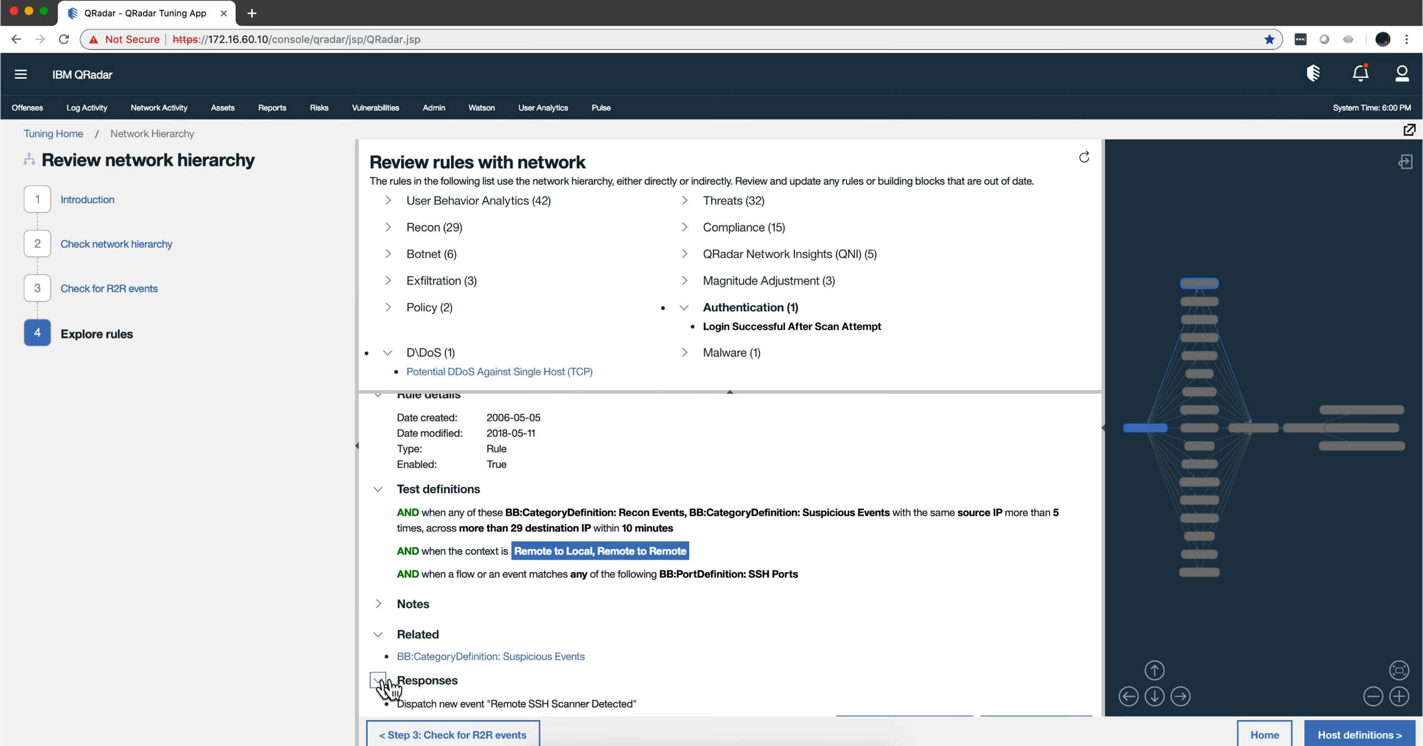
scroll(494, 656, "down", 1)
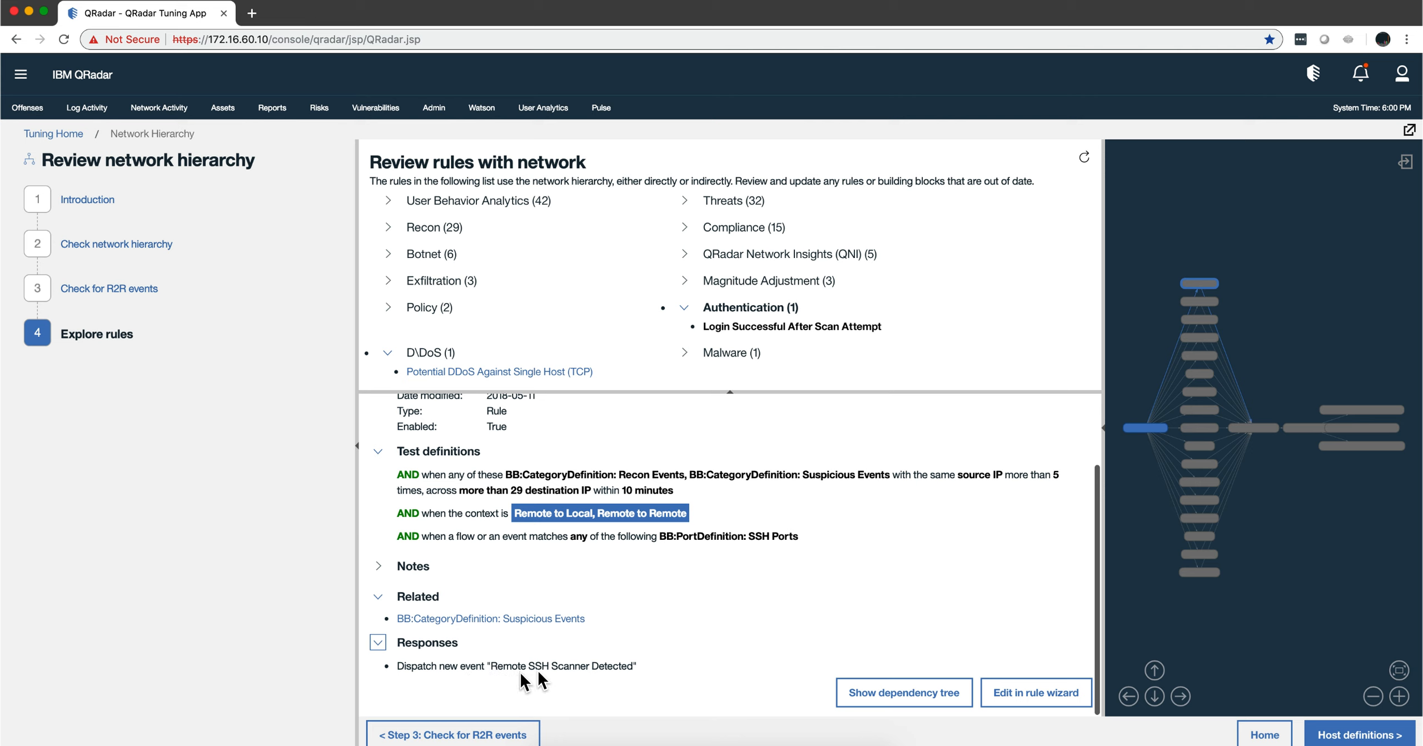
left_click(379, 644)
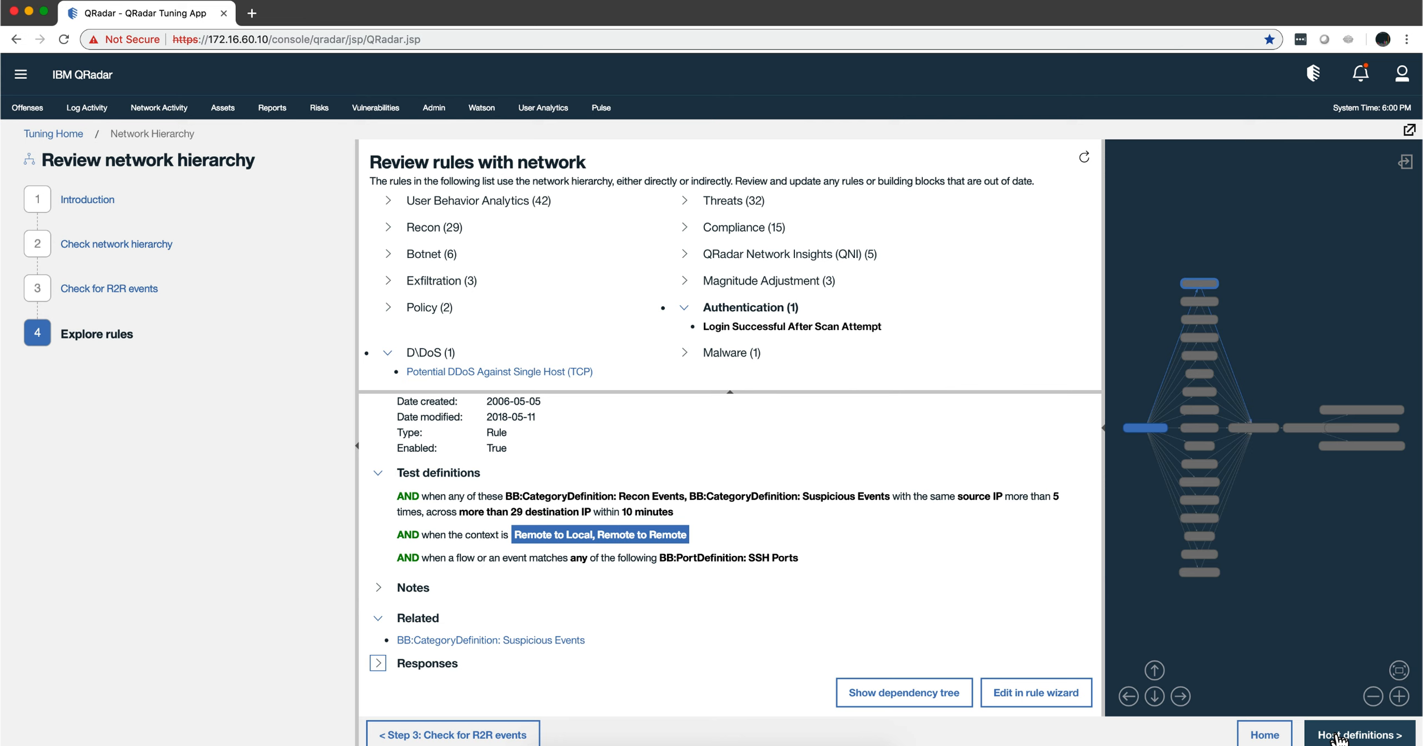
Run Server Discovery in Assets for the DNS Servers type, with the scope left at All.
left_click(222, 109)
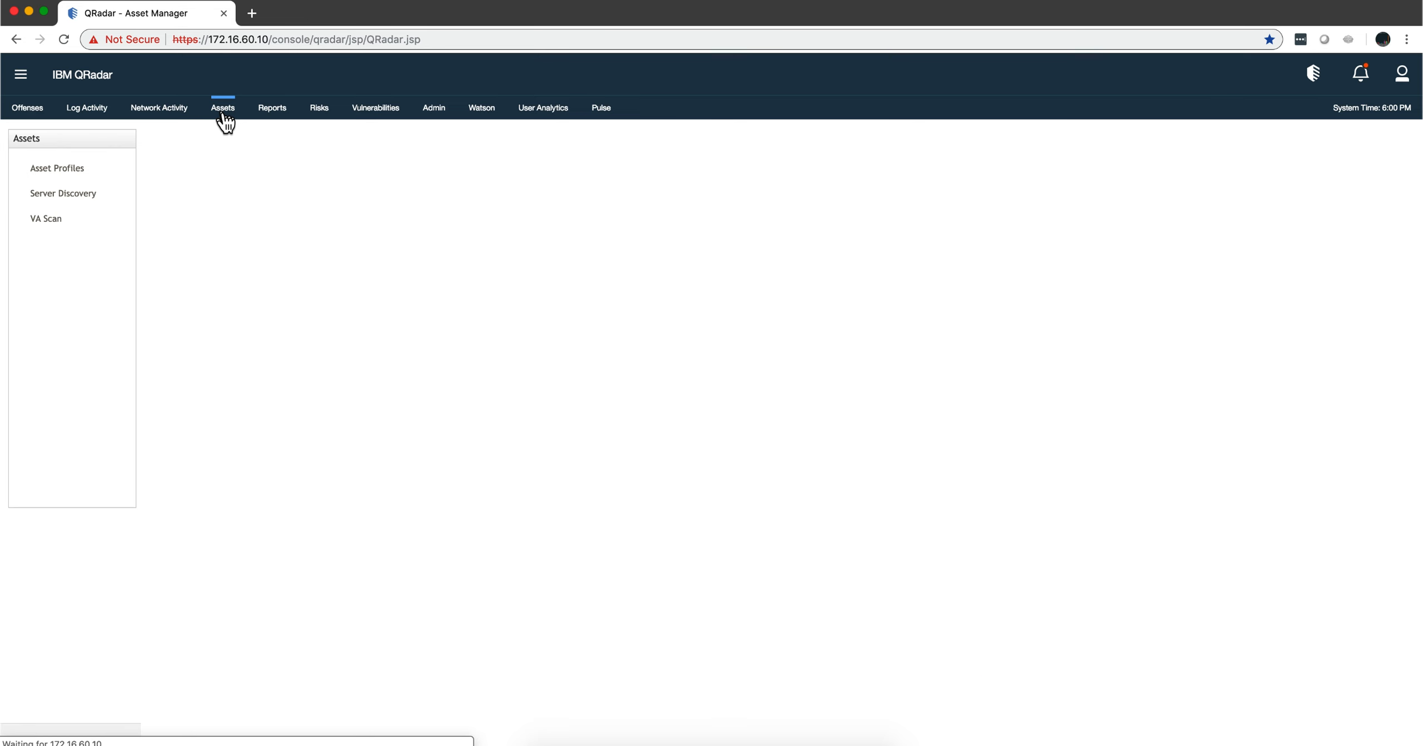
left_click(63, 193)
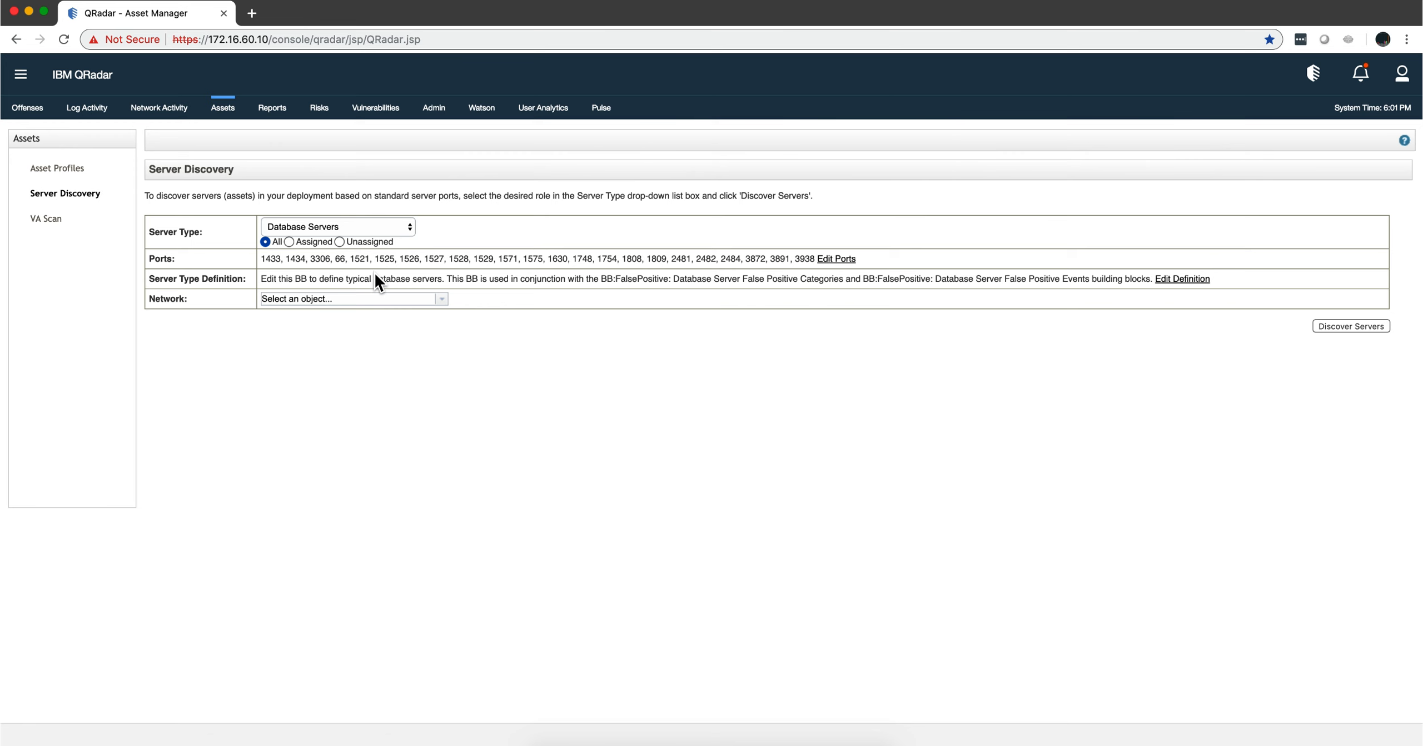
left_click(409, 225)
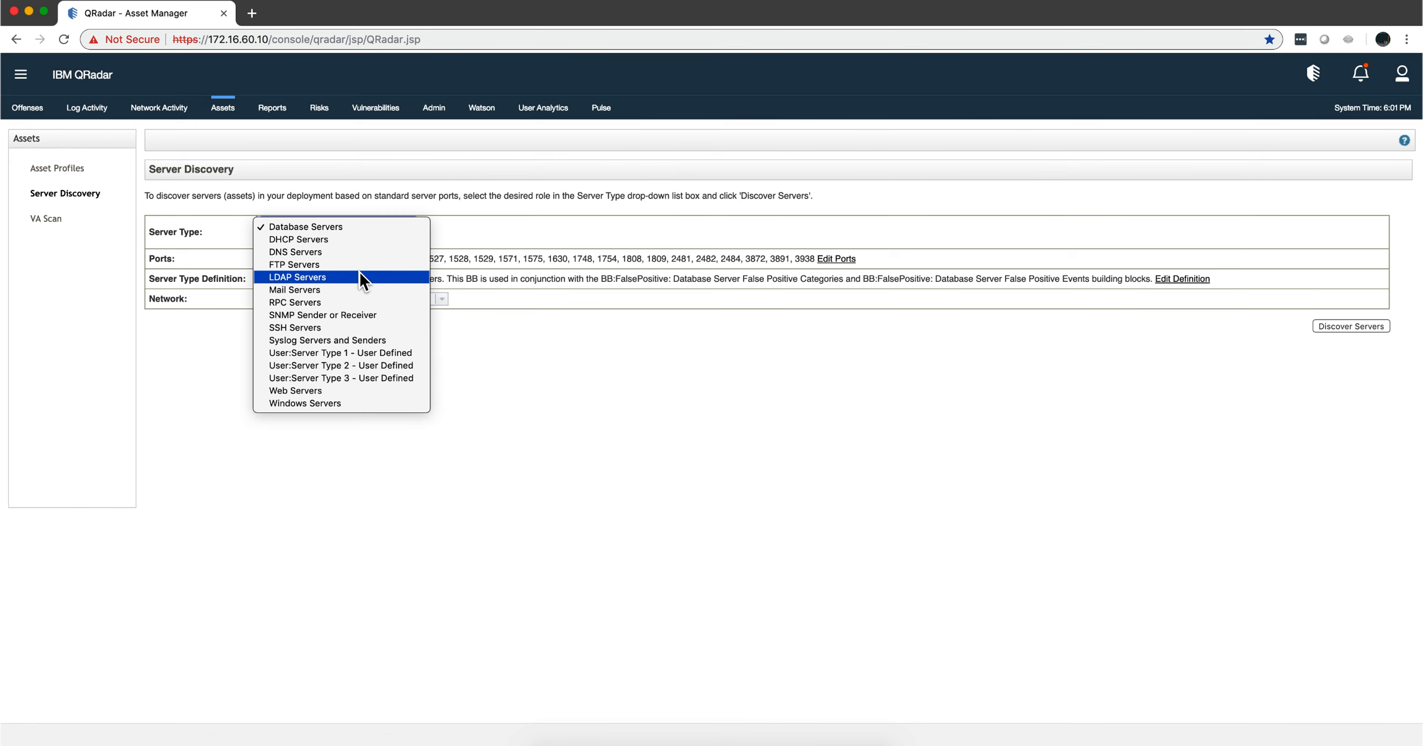
left_click(360, 254)
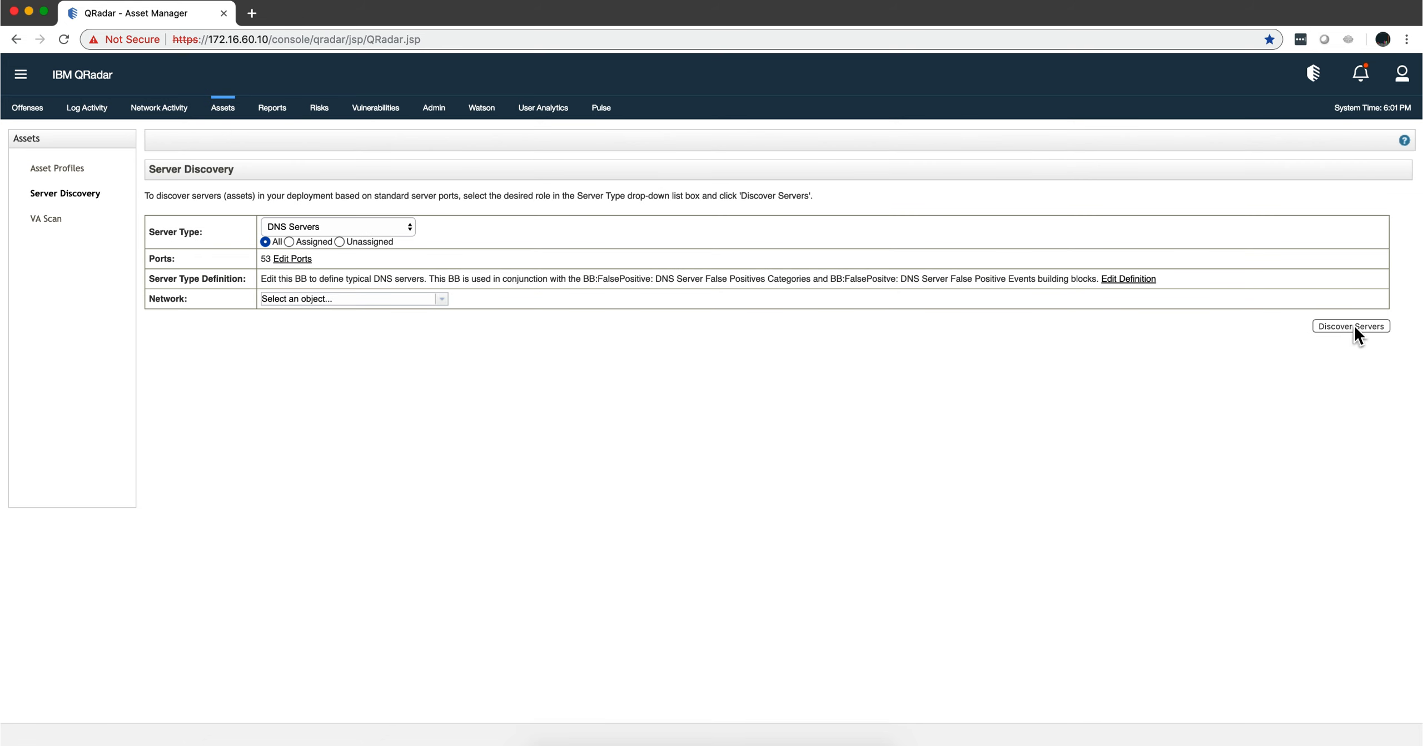
left_click(1354, 326)
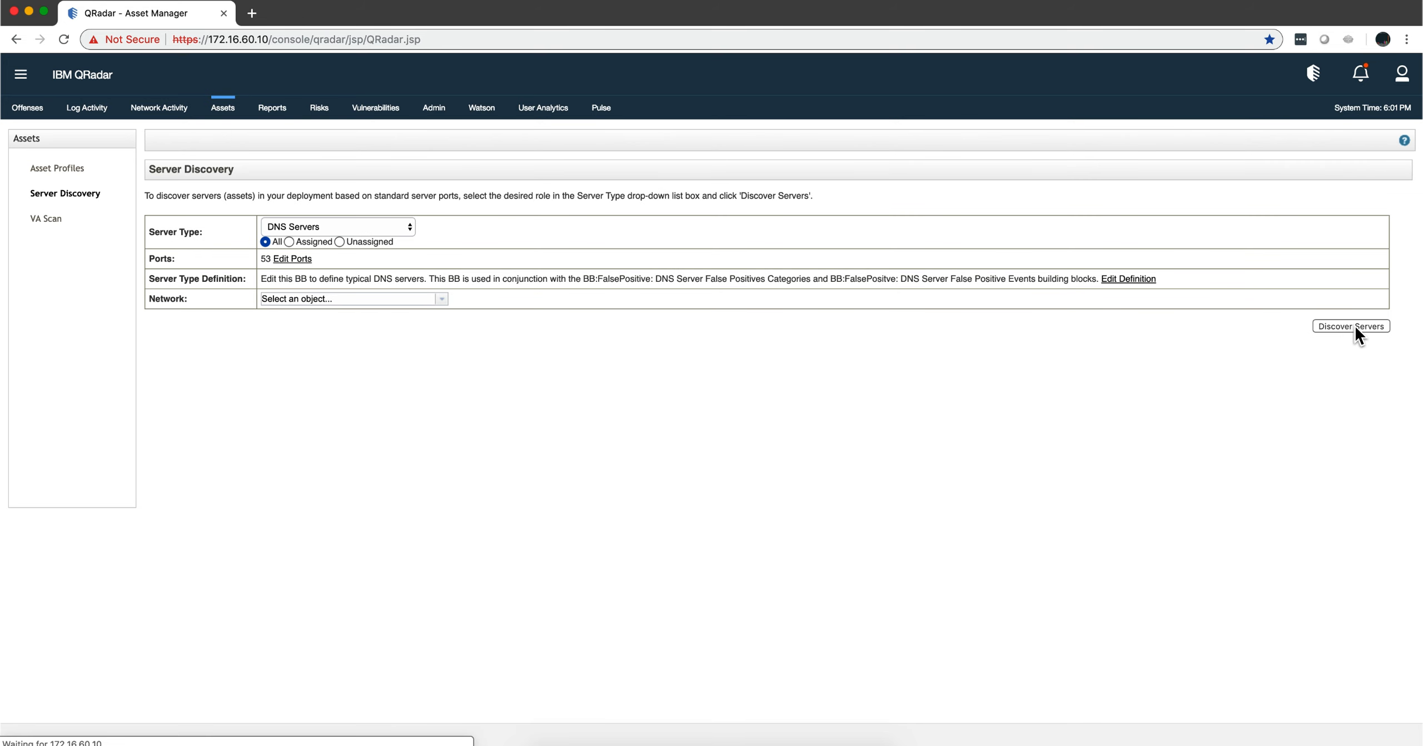